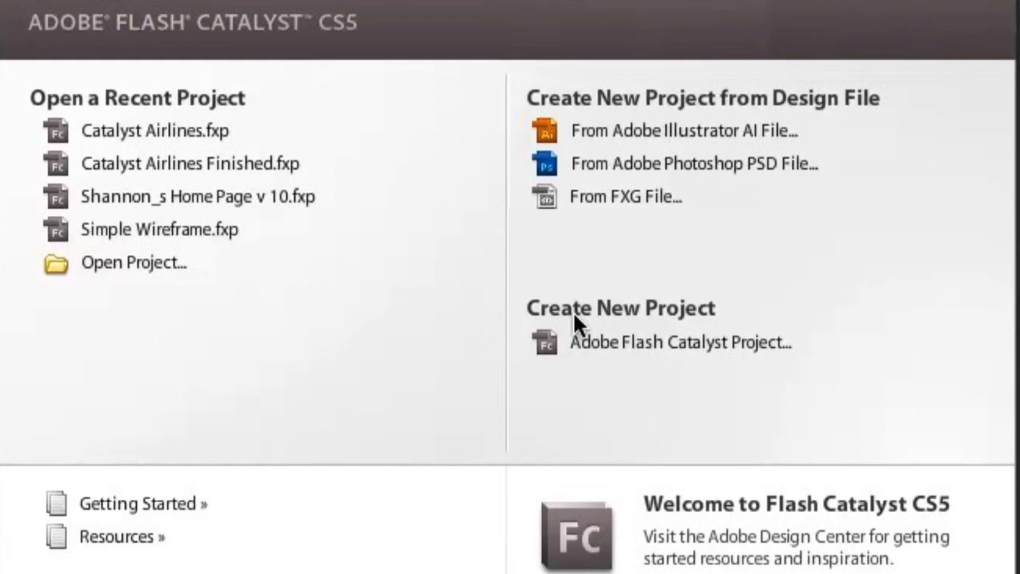
- Create a new project named Catalyst Airlines with an artboard 640 wide and 480 high
left_click(624, 339)
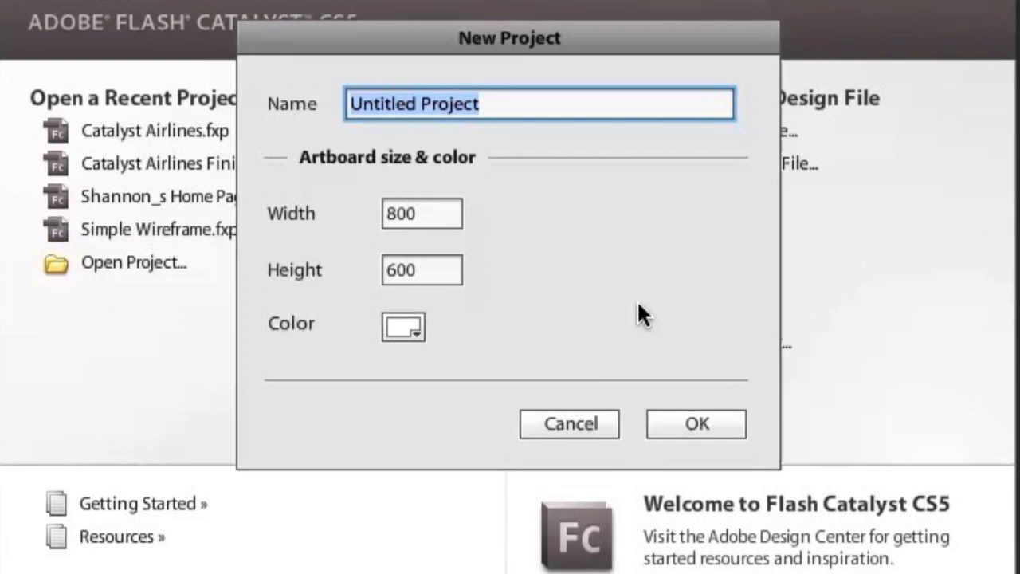
type("Catalyst Airlines")
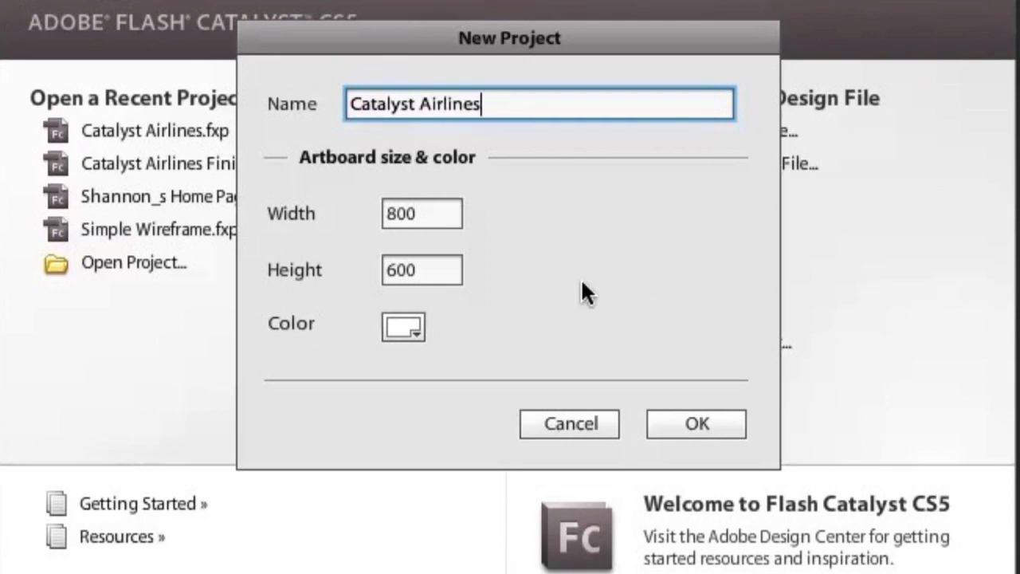
key("Tab")
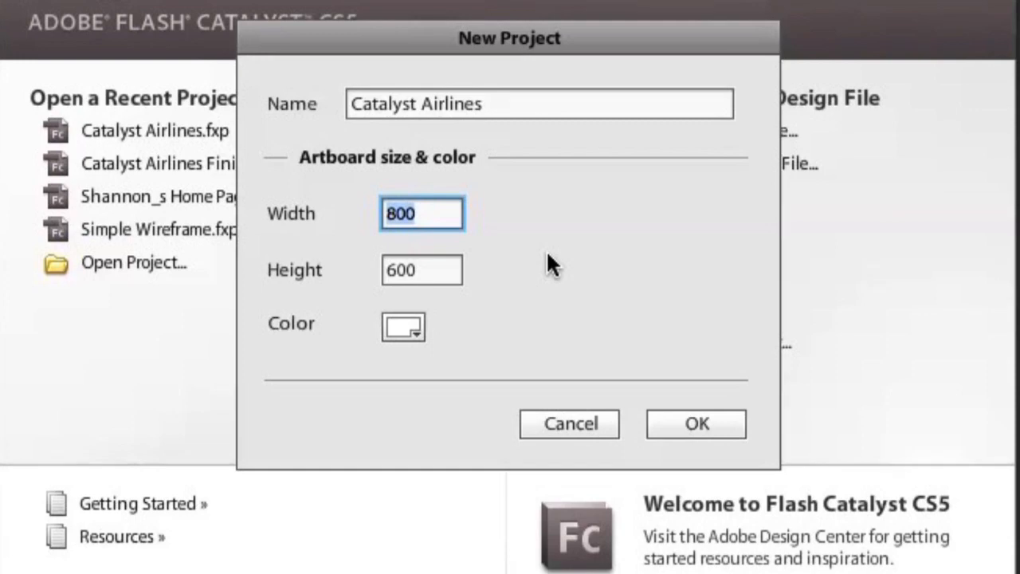
type("640")
key("Tab")
type("480")
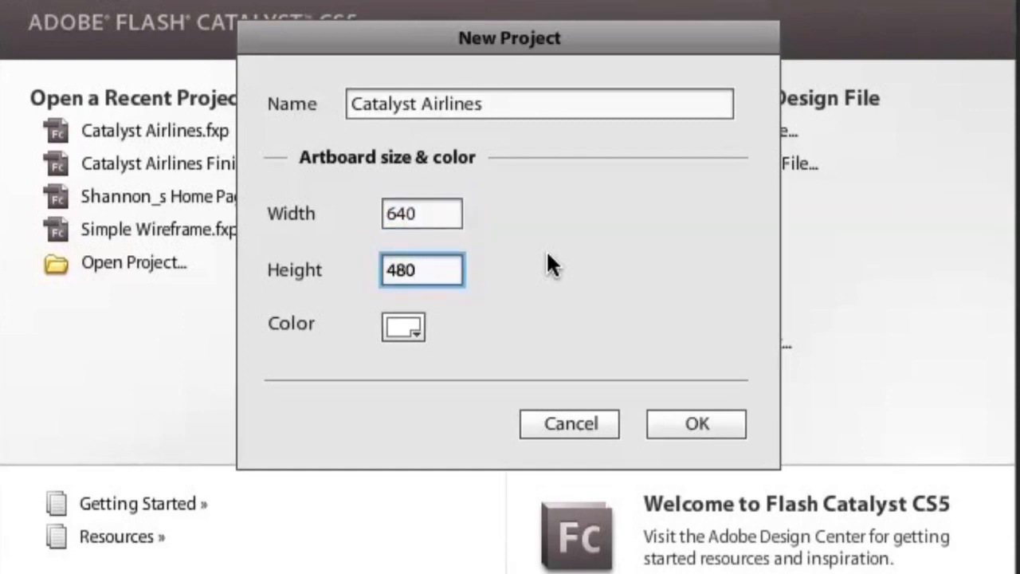
left_click(681, 419)
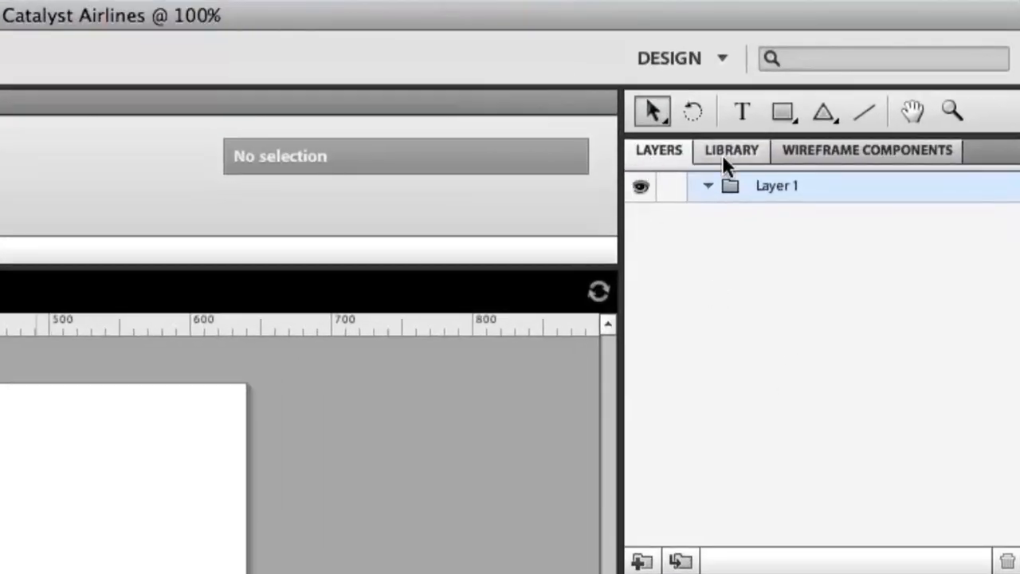
- Place a Button wireframe component near the artboard's upper-left corner
left_click(757, 153)
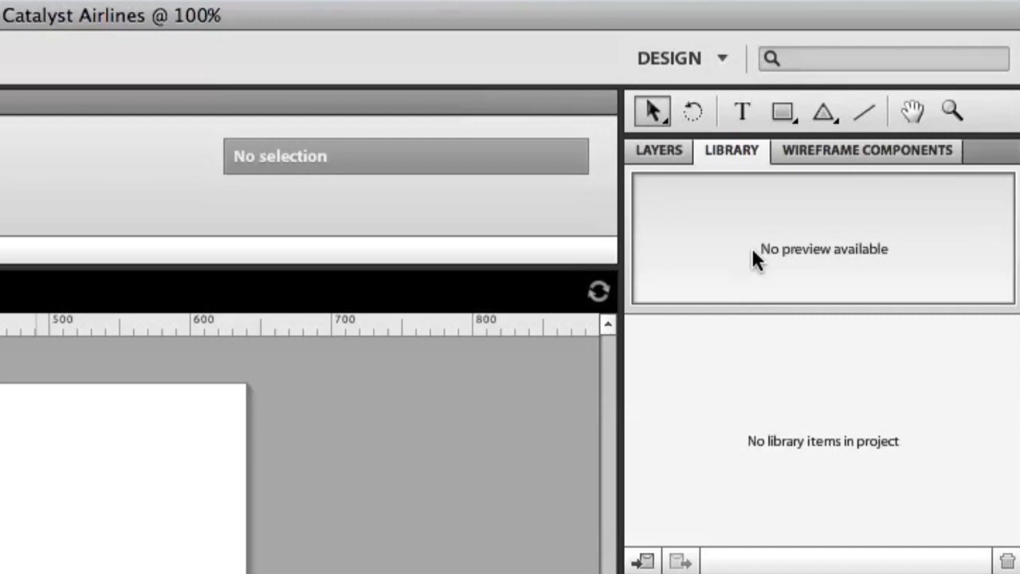
left_click(826, 149)
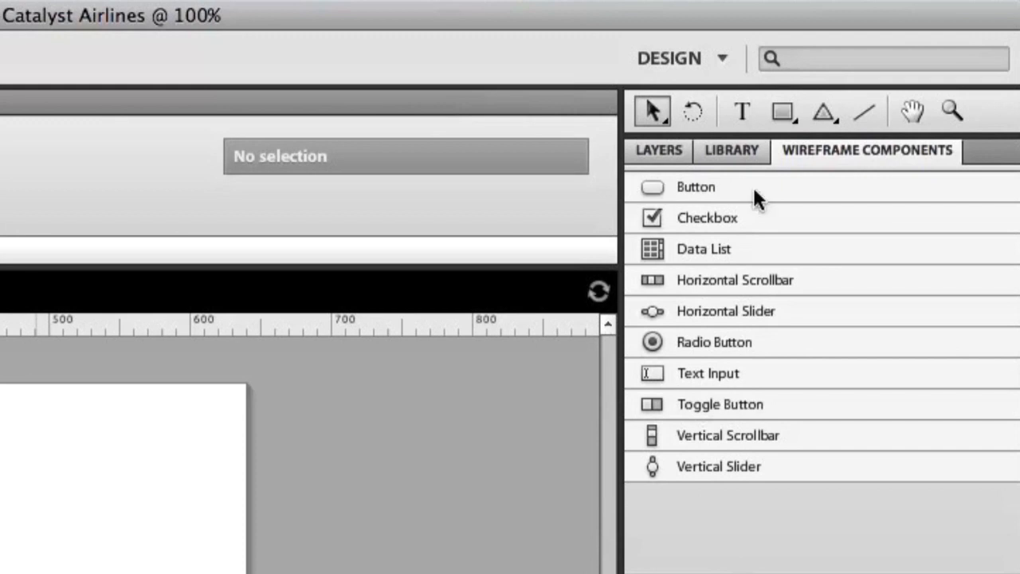
left_click(753, 189)
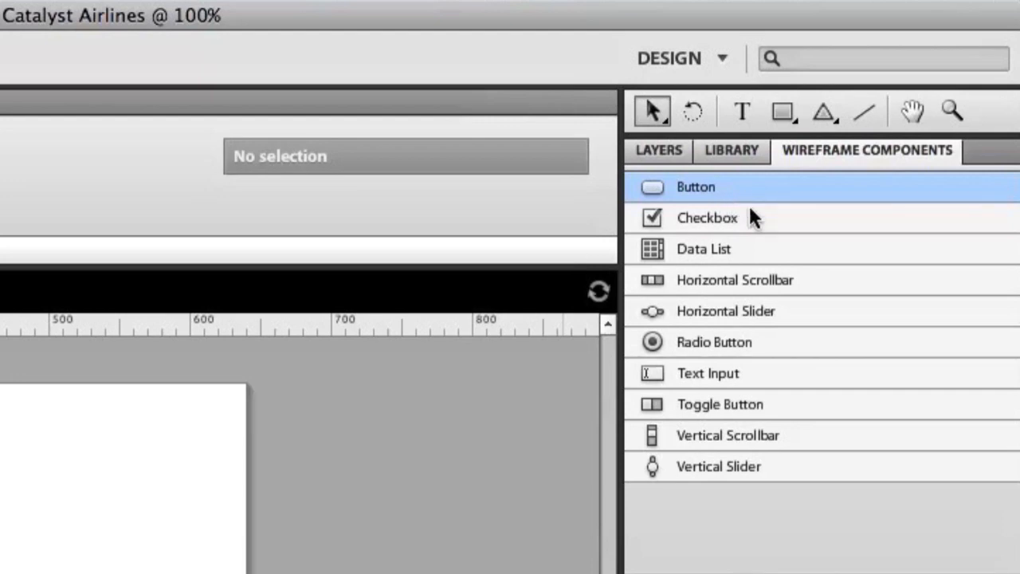
left_click(747, 216)
left_click(745, 249)
left_click(775, 280)
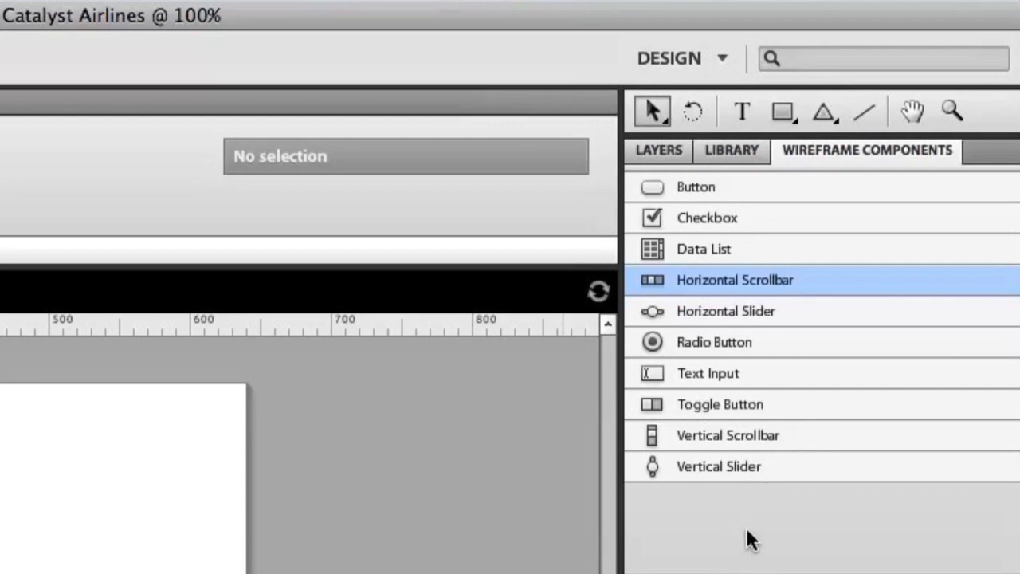
left_click(697, 186)
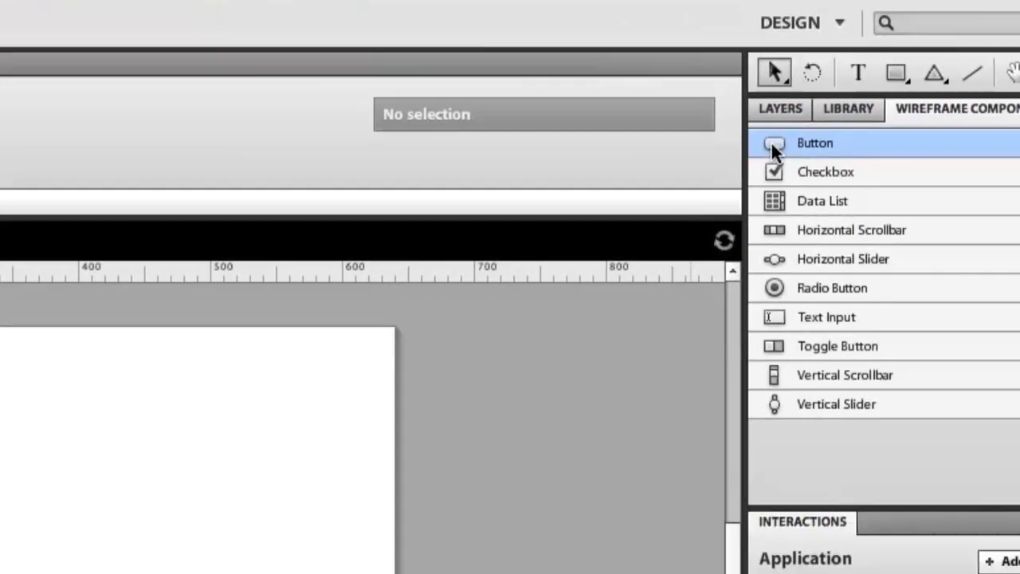
left_click_drag(651, 188, 152, 455)
left_click_drag(79, 260, 79, 260)
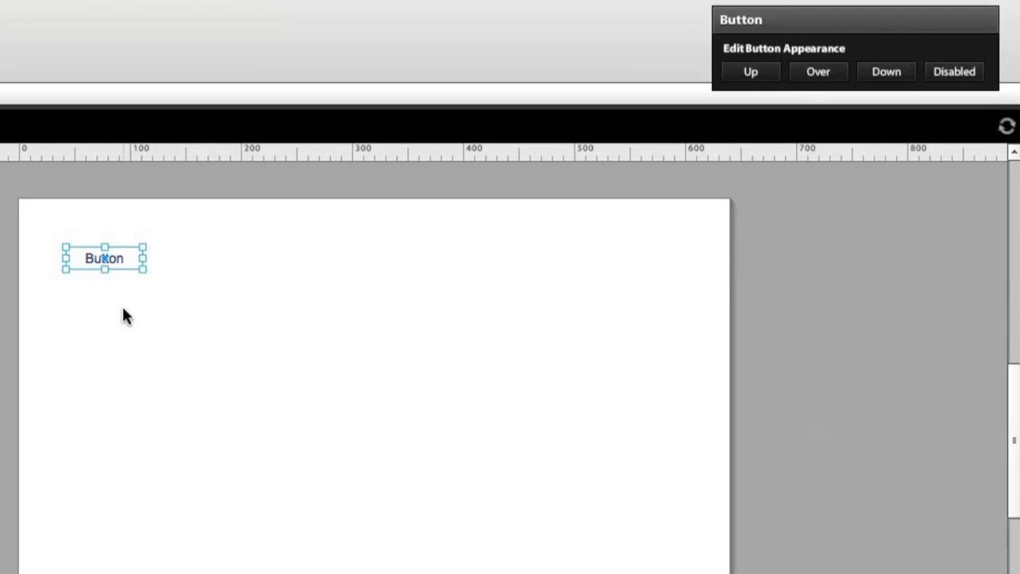
- Enlarge the button to about 181 by 75 and make room to show its full common properties
left_click_drag(143, 269, 266, 328)
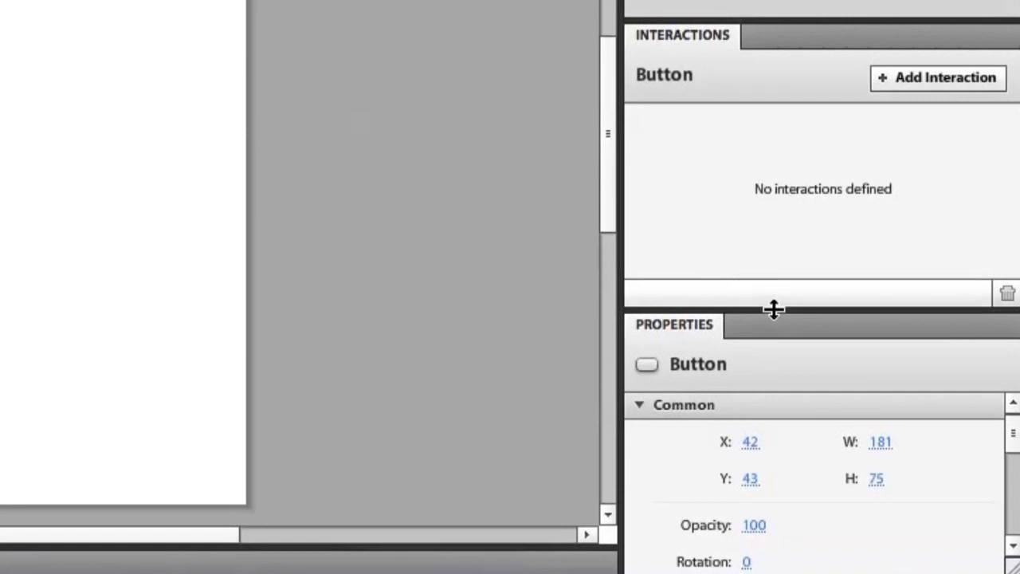
left_click_drag(773, 309, 778, 149)
left_click_drag(774, 19, 774, 0)
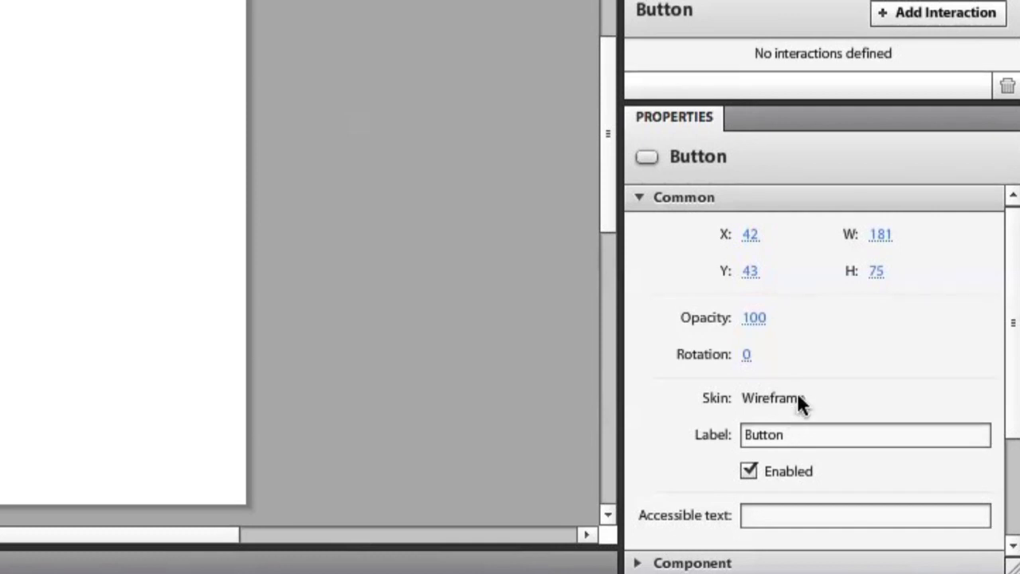
left_click(765, 436)
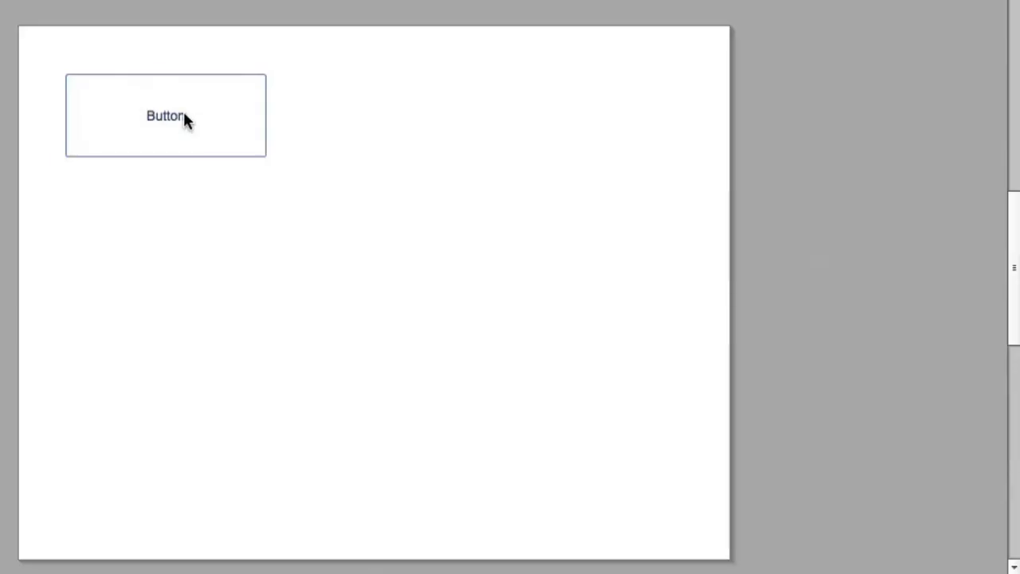
- Shrink the button to about 94 by 67 and move it to the artboard's lower-left corner, at about X 20, Y 394
left_click(184, 119)
left_click_drag(266, 155, 170, 146)
left_click_drag(92, 110, 68, 507)
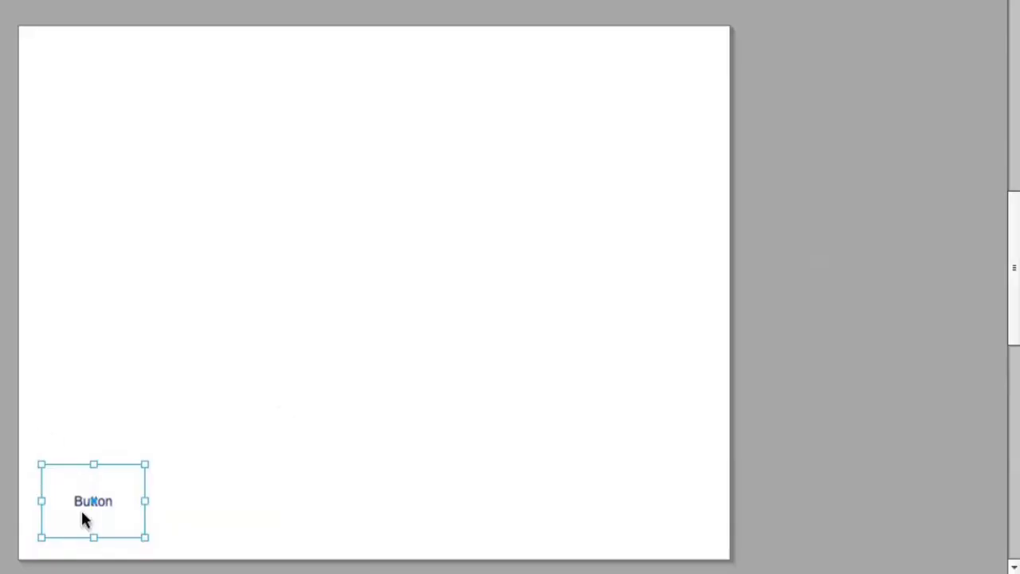
left_click(205, 514)
left_click(93, 526)
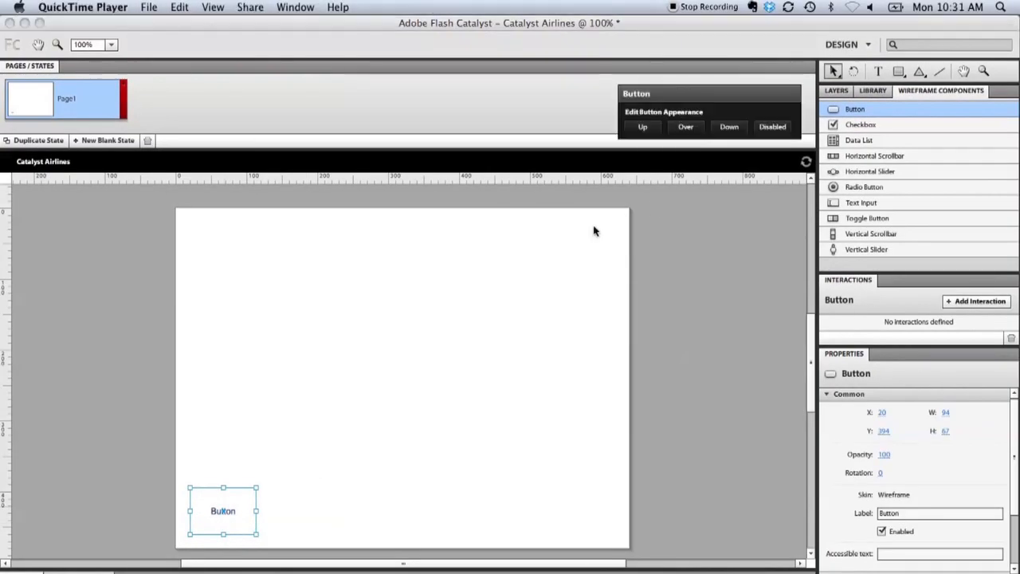
left_click(861, 112)
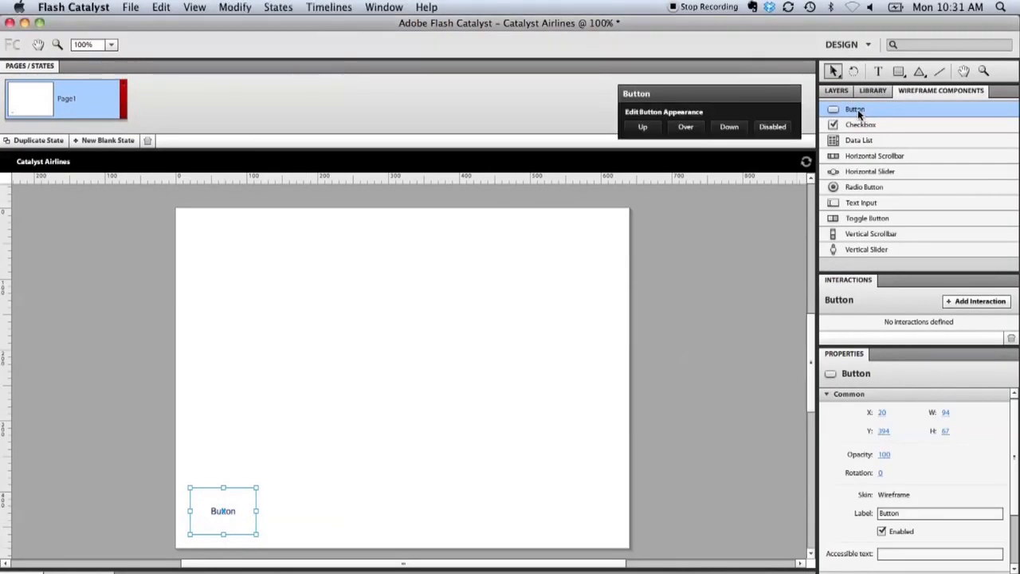
left_click(424, 305)
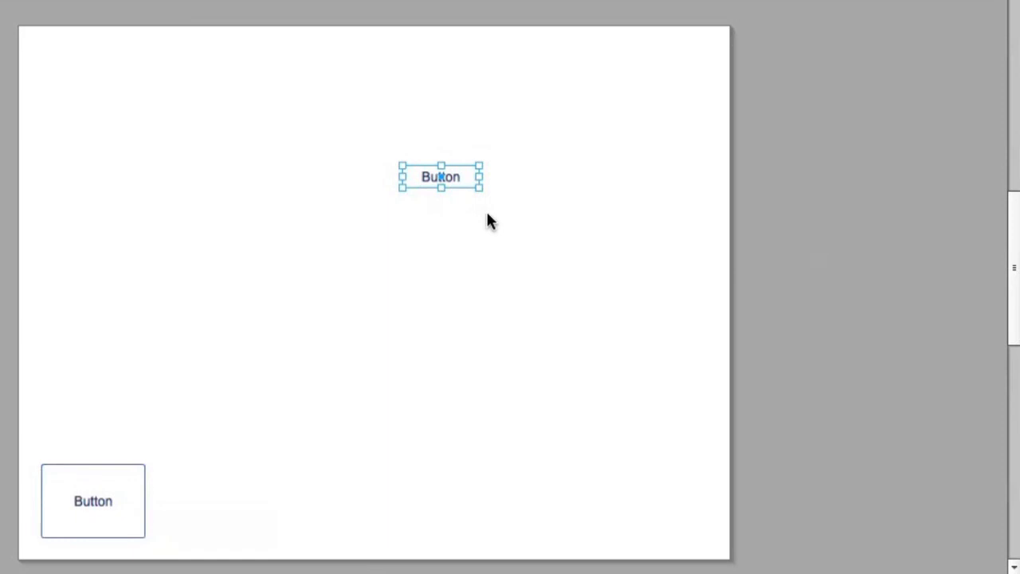
key("Delete")
- Duplicate the button by copy and paste and place the copy beside it at about X 125, Y 394
left_click(125, 497)
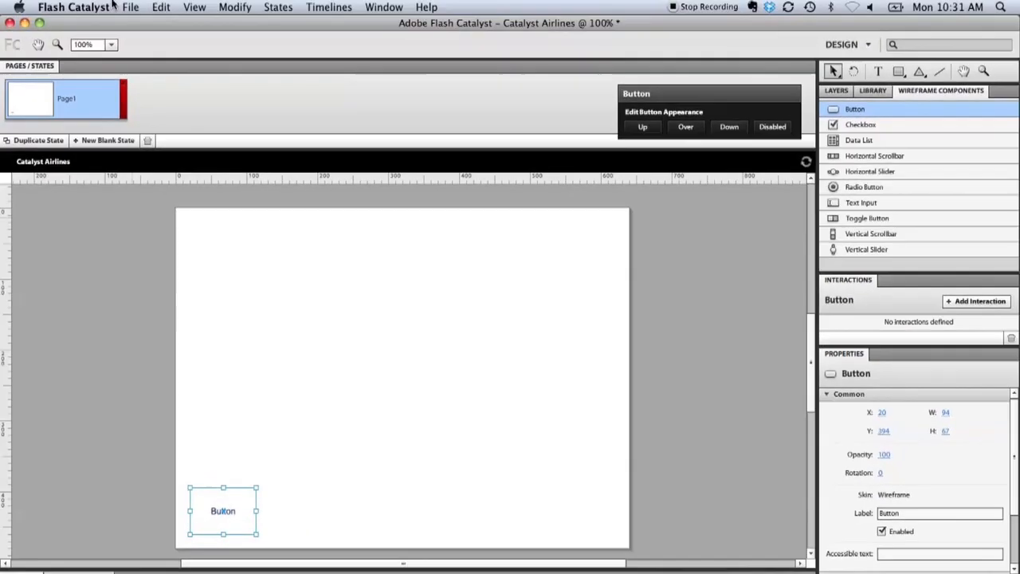
left_click(161, 8)
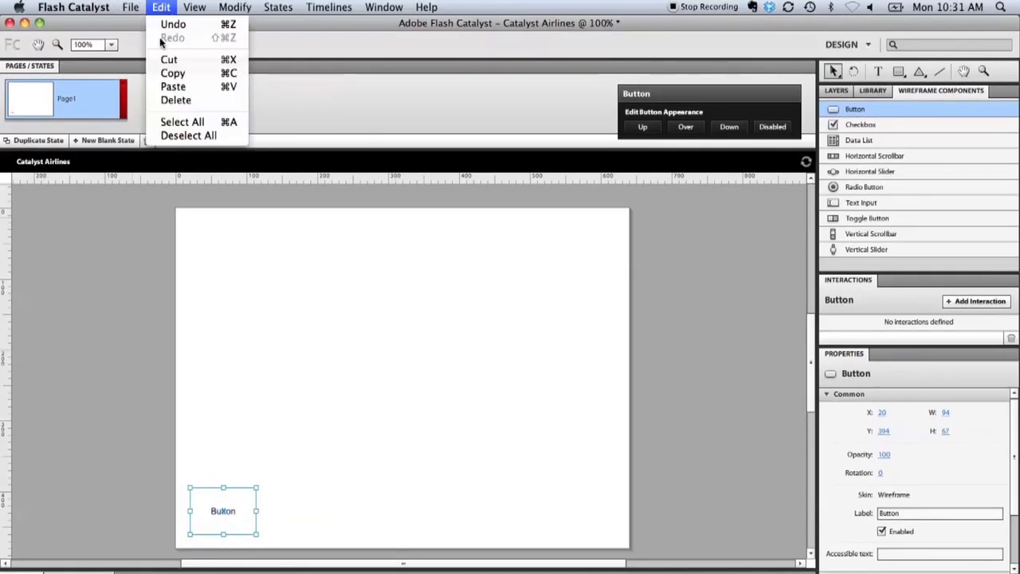
left_click(167, 76)
left_click(161, 7)
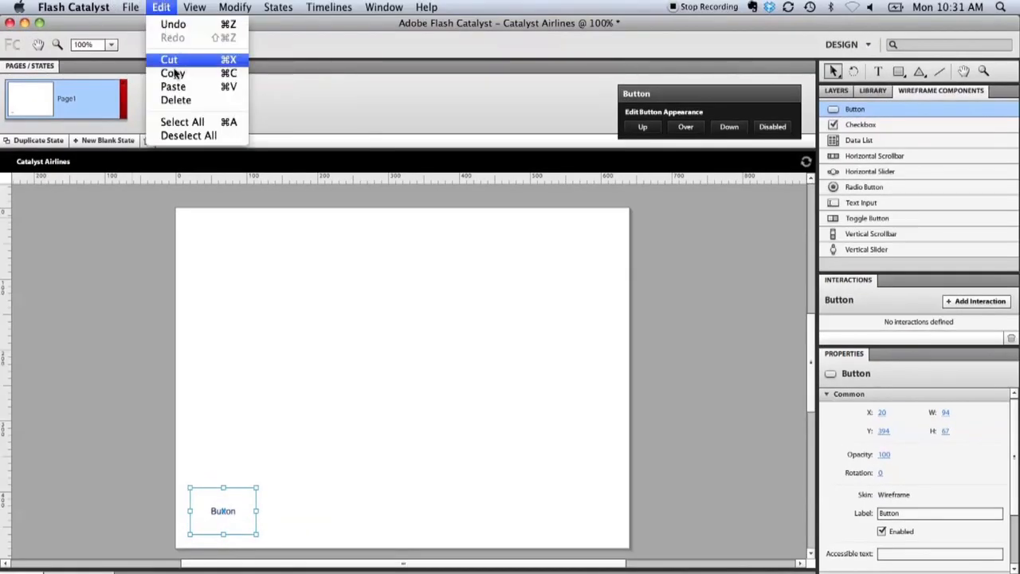
left_click(170, 85)
left_click_drag(243, 504, 317, 508)
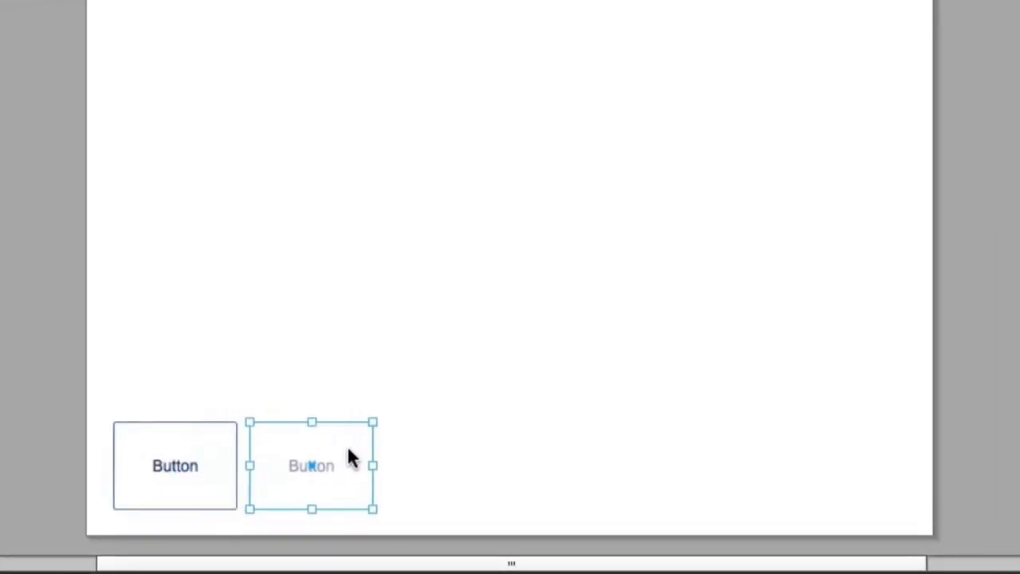
left_click_drag(348, 447, 349, 449)
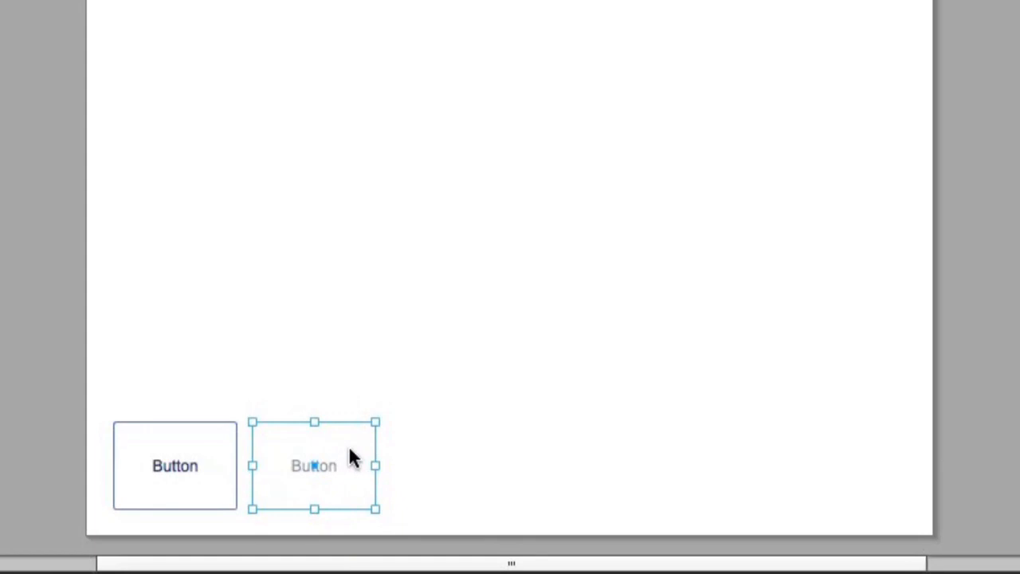
left_click_drag(349, 449, 348, 449)
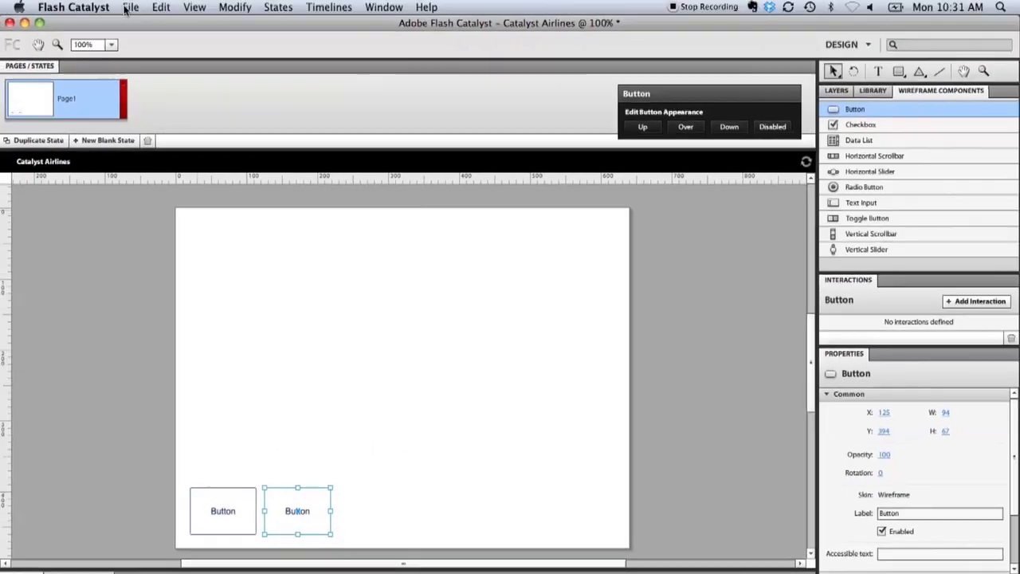
- Copy and paste the second button to make a third, placed in the same row at about X 229, Y 394
left_click(161, 7)
left_click(167, 73)
left_click(161, 8)
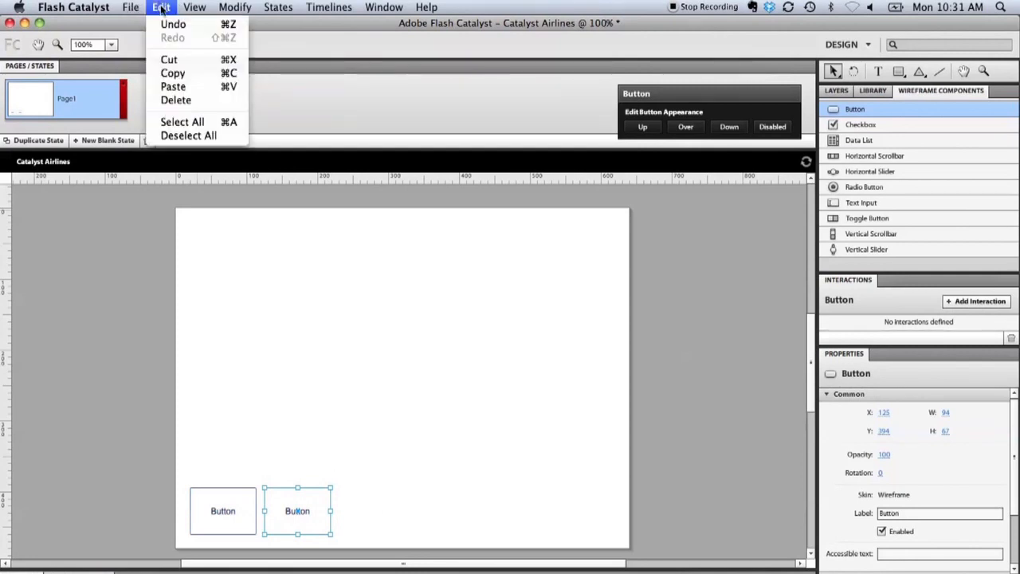
left_click(177, 87)
left_click_drag(279, 519, 355, 524)
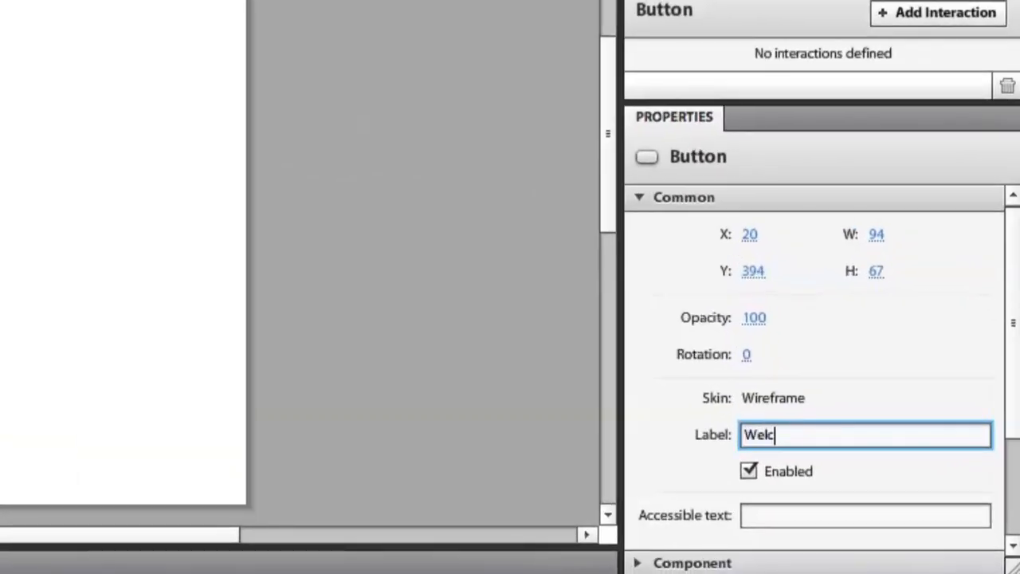
- Label the three buttons from left to right Welcome, Eat and Watch
type("ome")
key("Return")
left_click(8, 478)
left_click(765, 435)
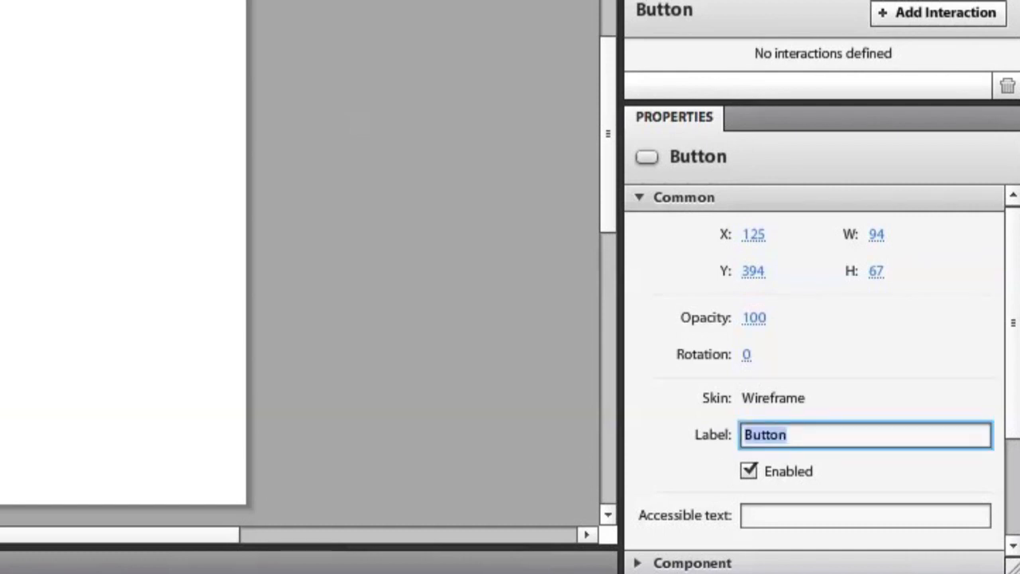
key("Return")
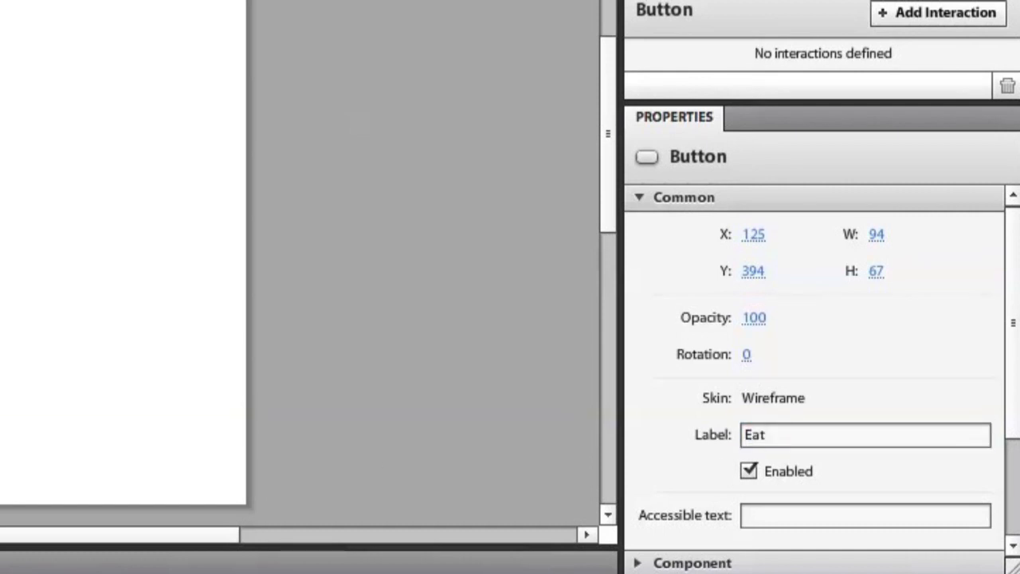
left_click(766, 434)
type("Watch")
key("Return")
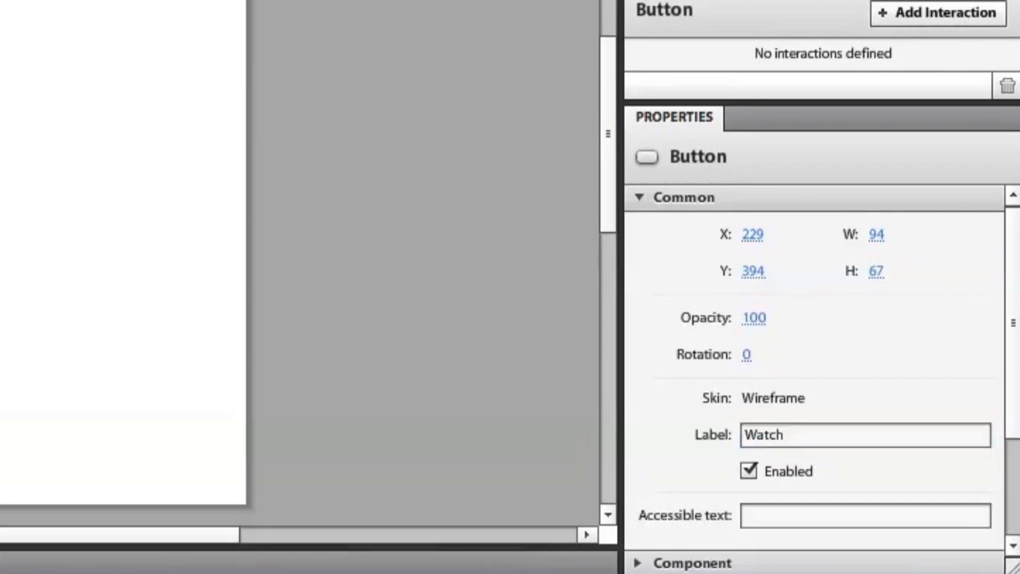
- Add the text "Catalyst Airlines" to the artboard's upper-left area and move it to about X 20, Y 24
left_click(64, 151)
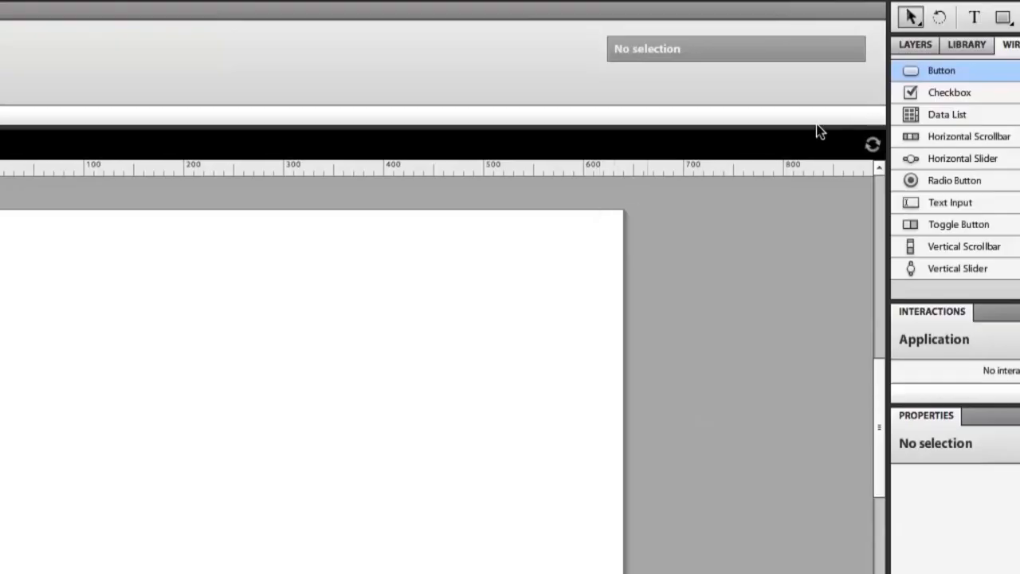
left_click(967, 24)
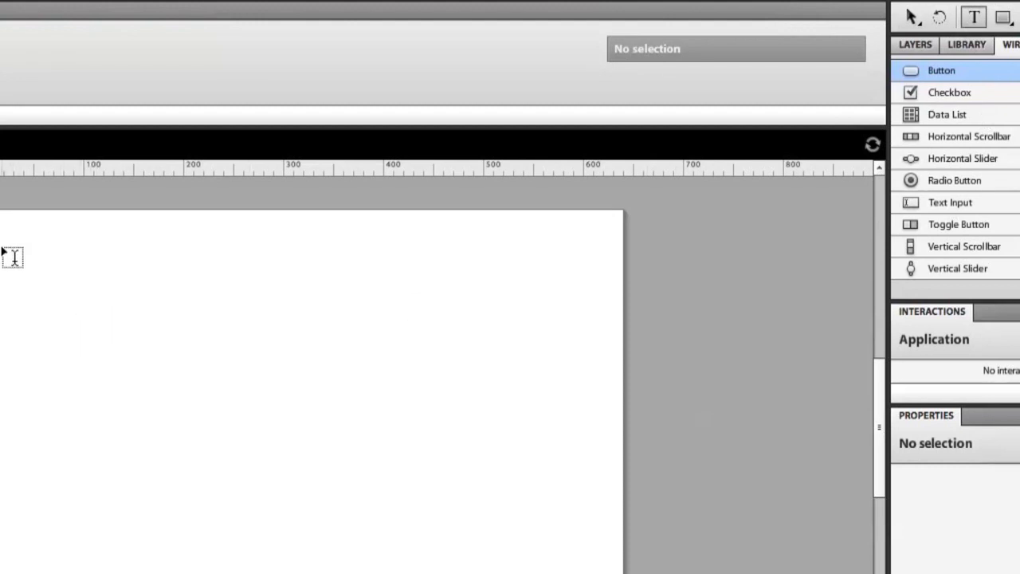
type("Catalyst Air")
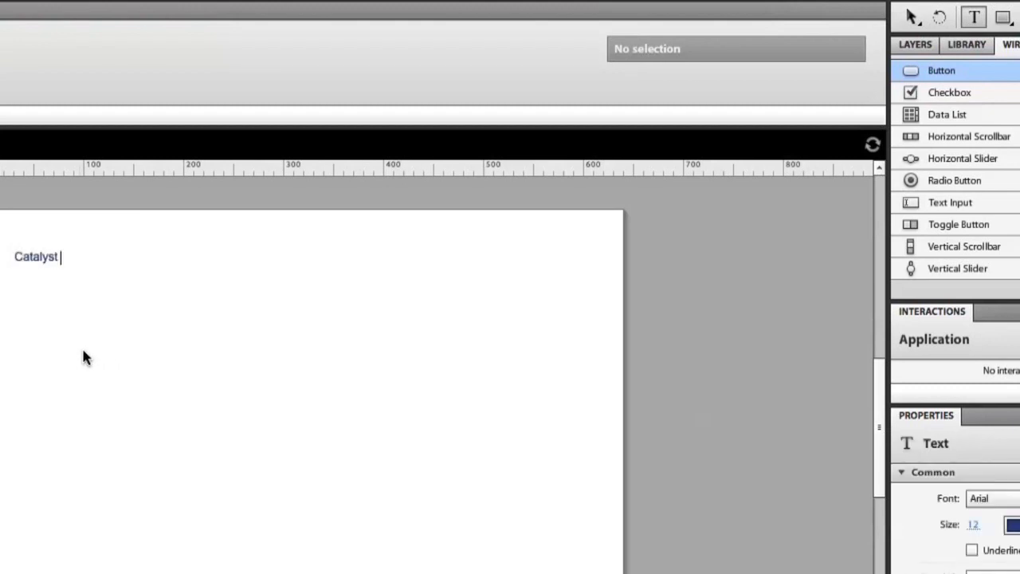
type("lines")
left_click(912, 18)
left_click(68, 263)
left_click_drag(42, 259, 31, 243)
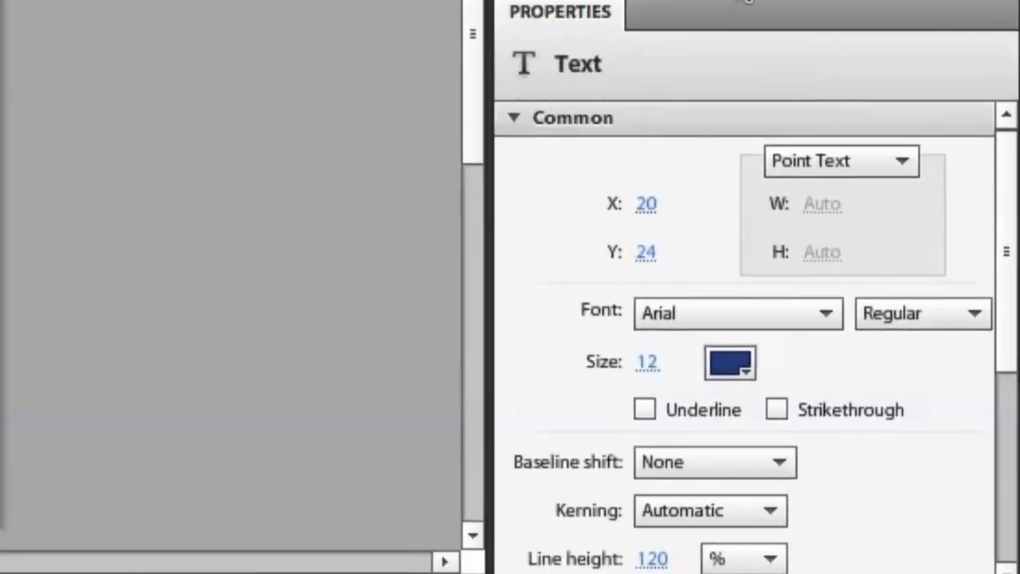
- Change the Catalyst Airlines title from Point Text to Area Text and set its width to 150
mouse_move(1009, 228)
left_mouse_down()
mouse_move(1008, 439)
mouse_move(1016, 211)
left_mouse_up()
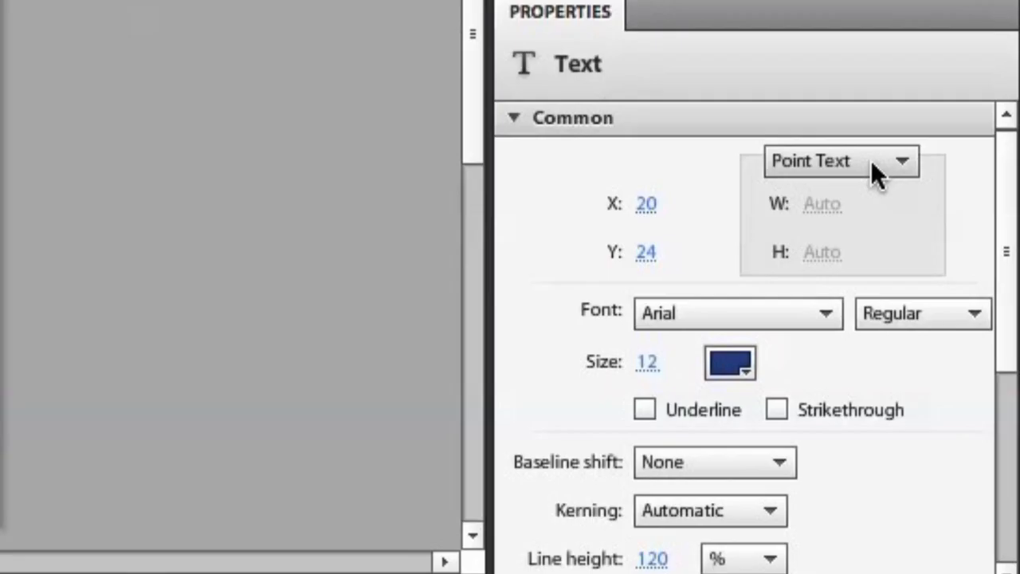
left_click(872, 162)
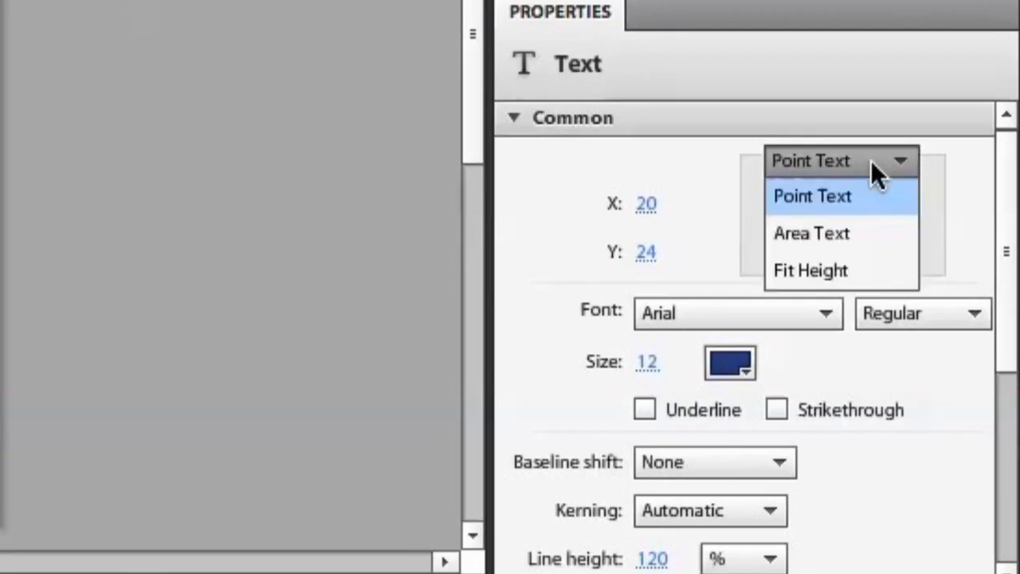
left_click(859, 227)
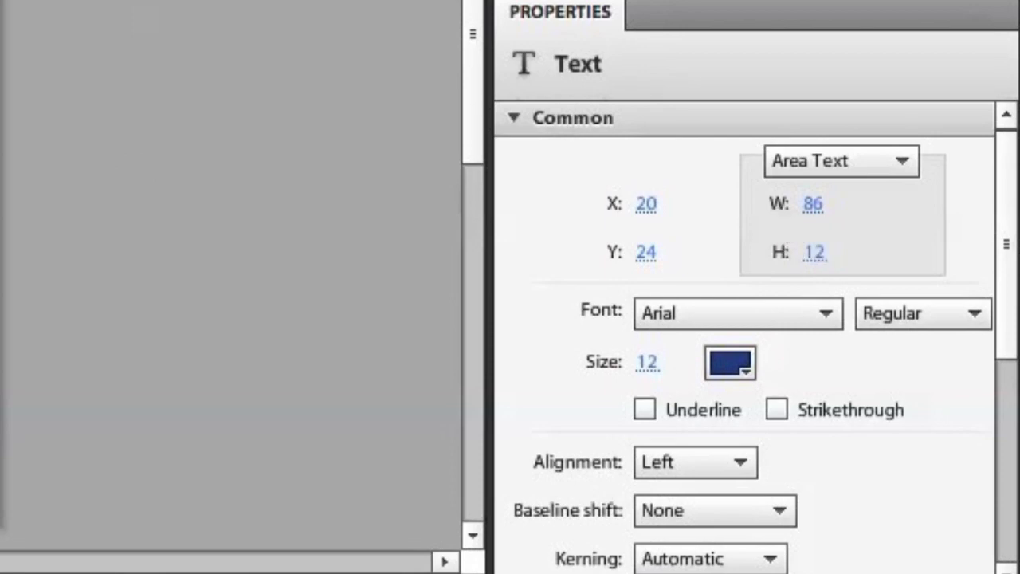
left_click(811, 205)
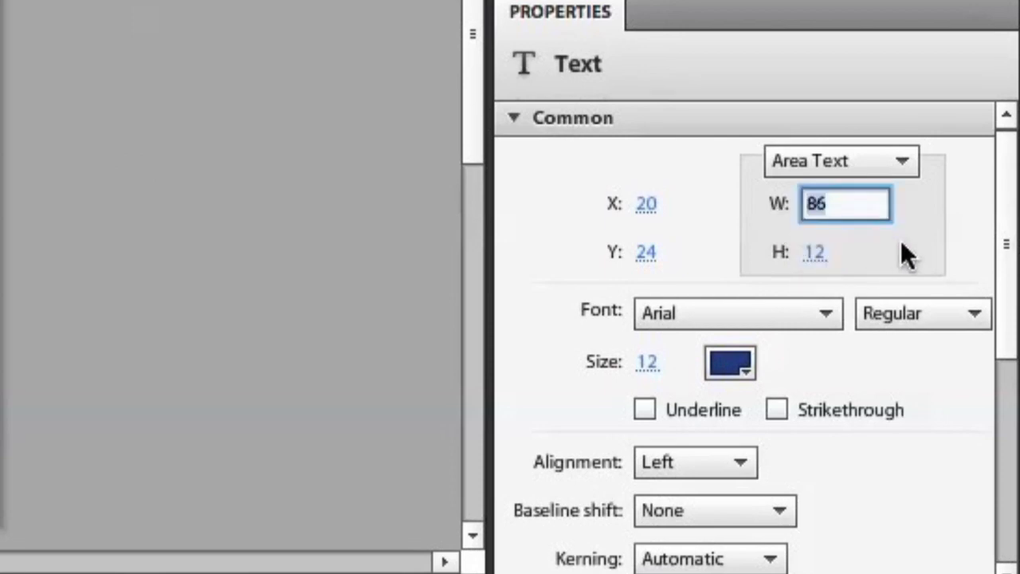
type("150")
key("Return")
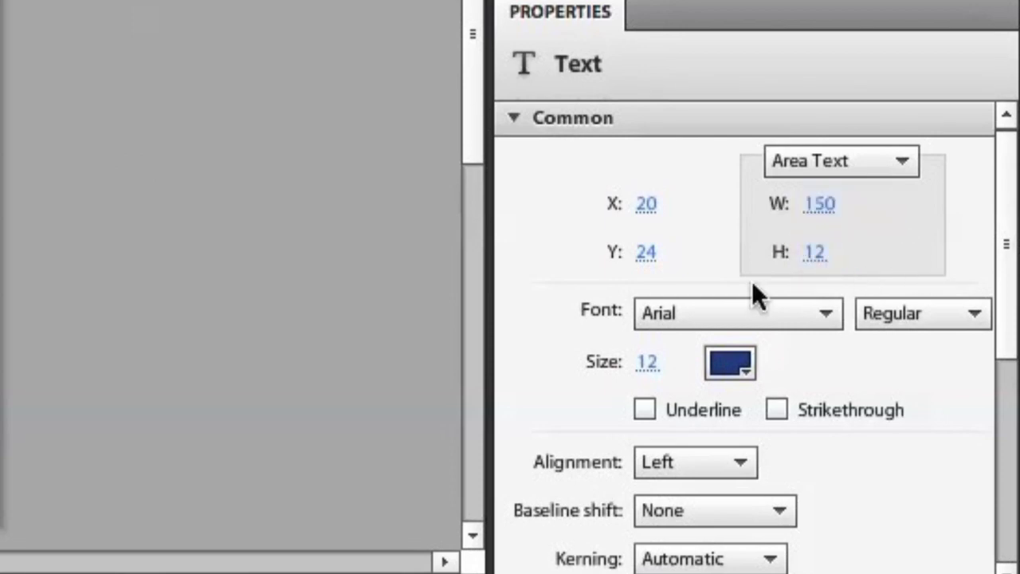
- Set the title's height to 50 and switch its text type to Fit Height
left_click(818, 253)
type("50")
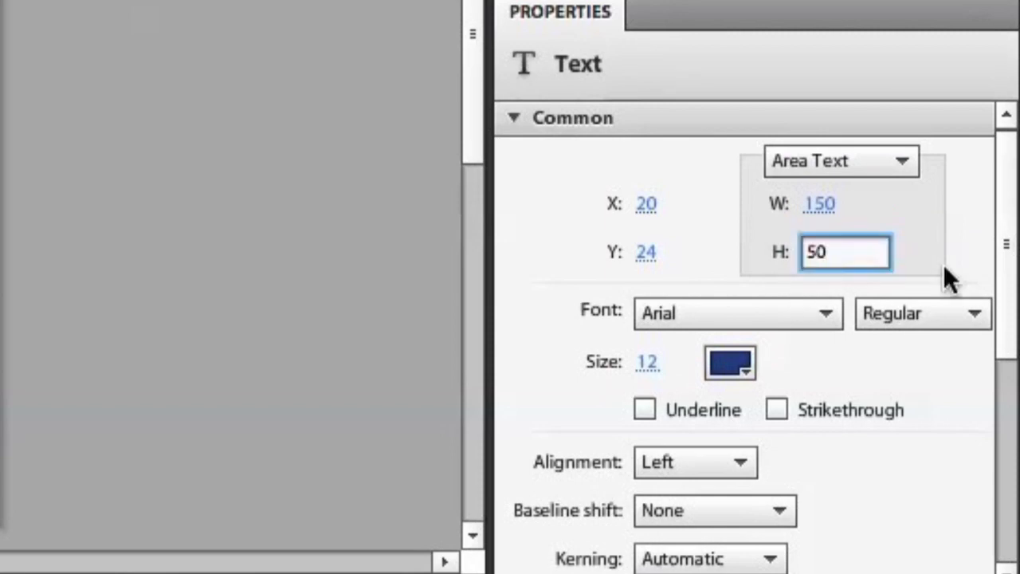
key("Return")
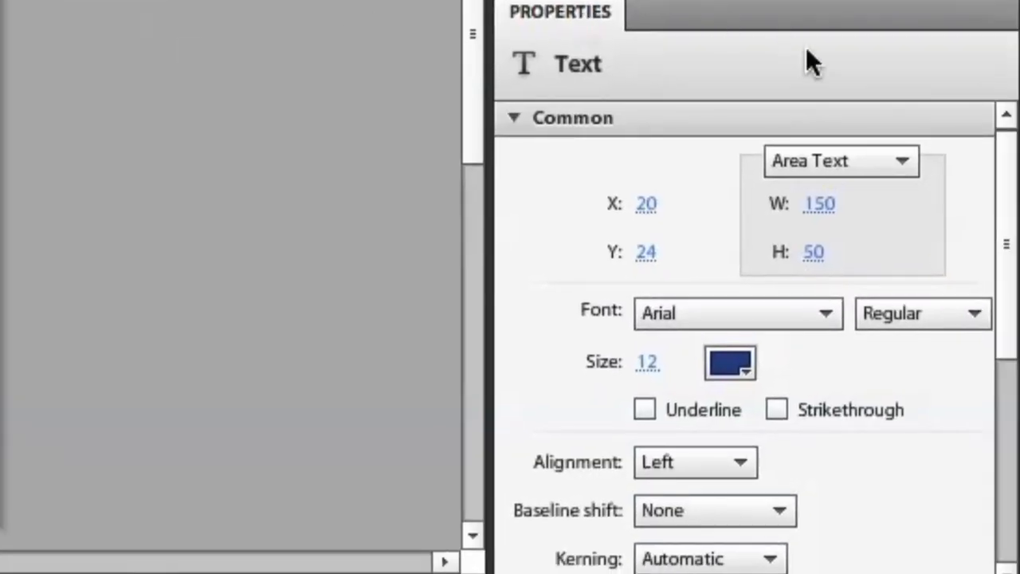
left_click(855, 155)
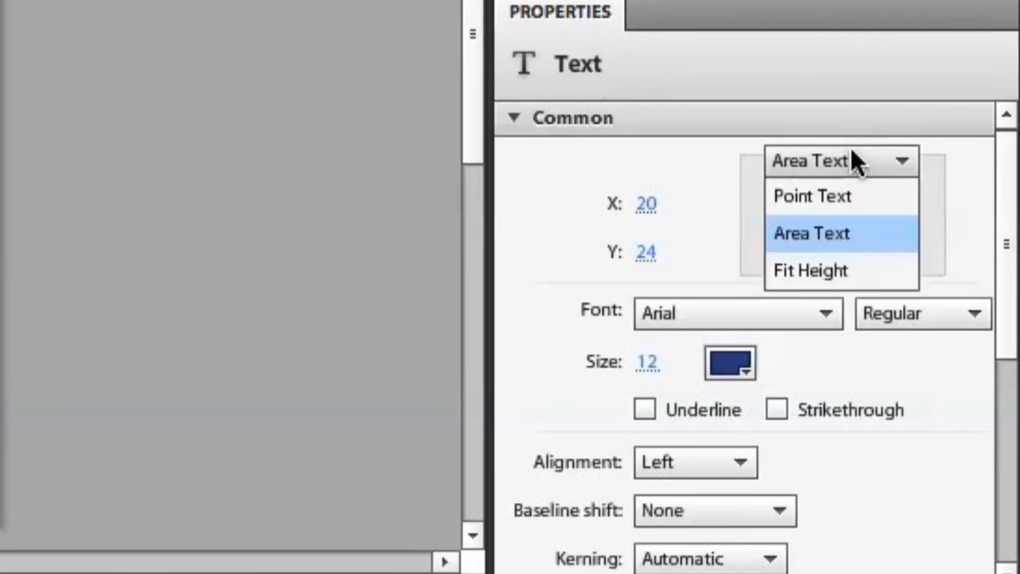
left_click(814, 270)
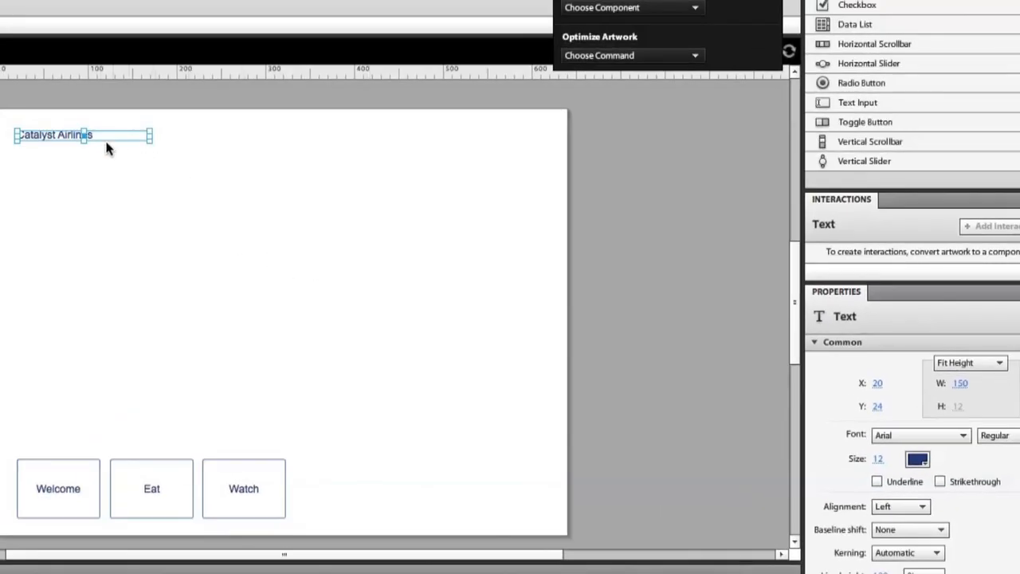
- Try extra lines with the start of "is cool" beneath the title text, and delete them again
double_click(95, 132)
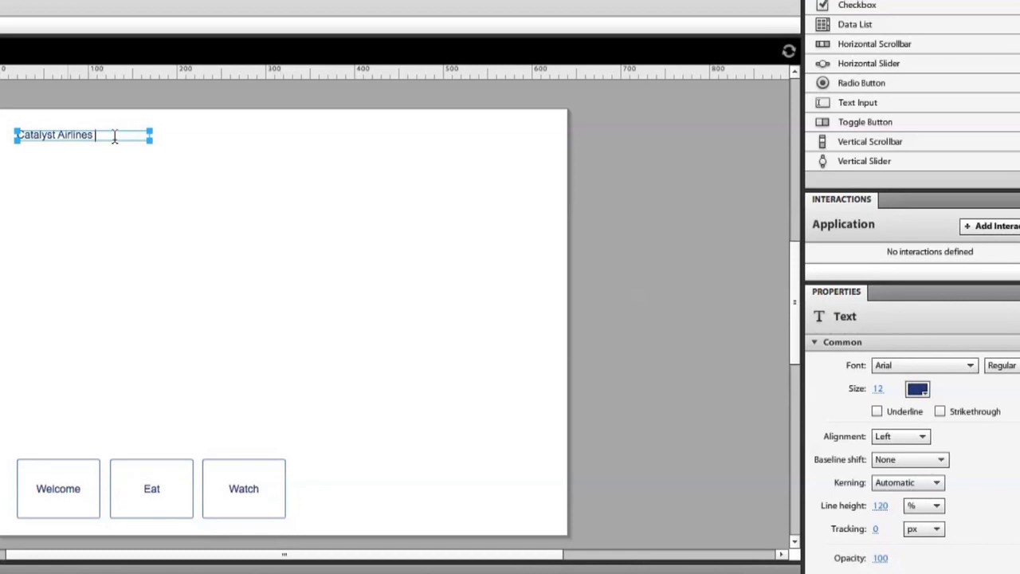
key("Return")
key("Return")
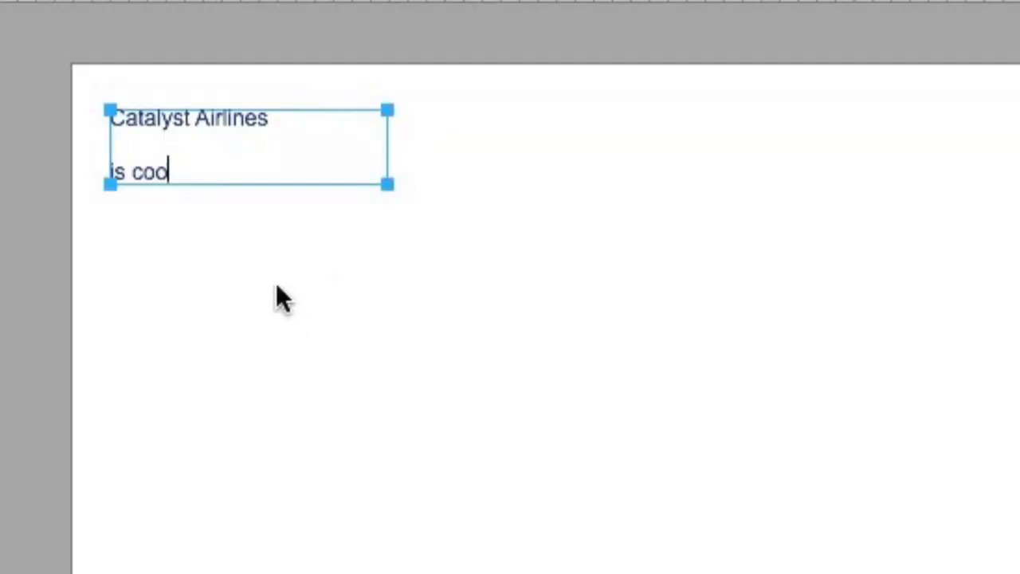
key("BackSpace")
key("BackSpace")
key("BackSpace")
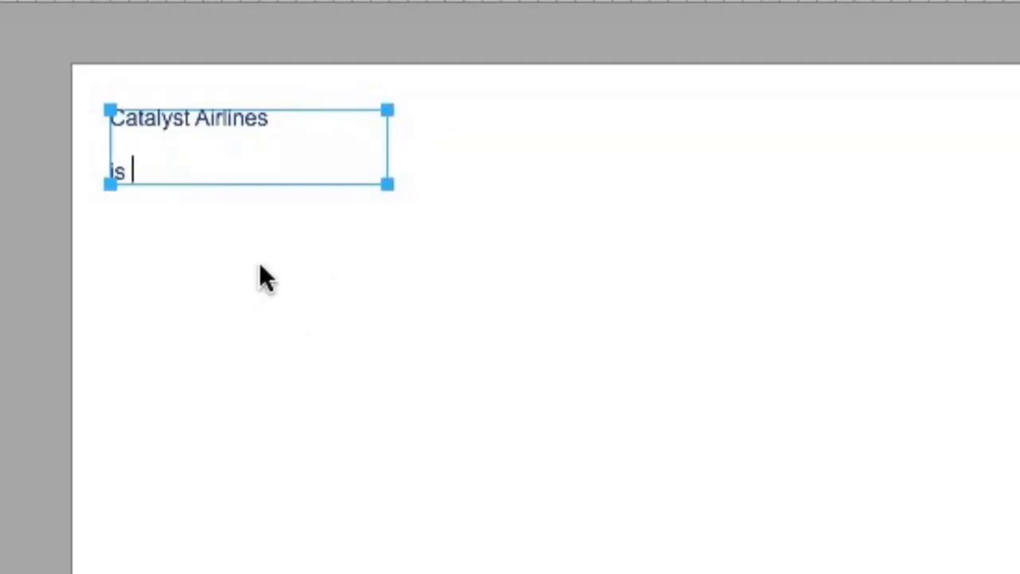
key("BackSpace")
key("BackSpace")
key("BackSpace")
key("BackSpace")
key("BackSpace")
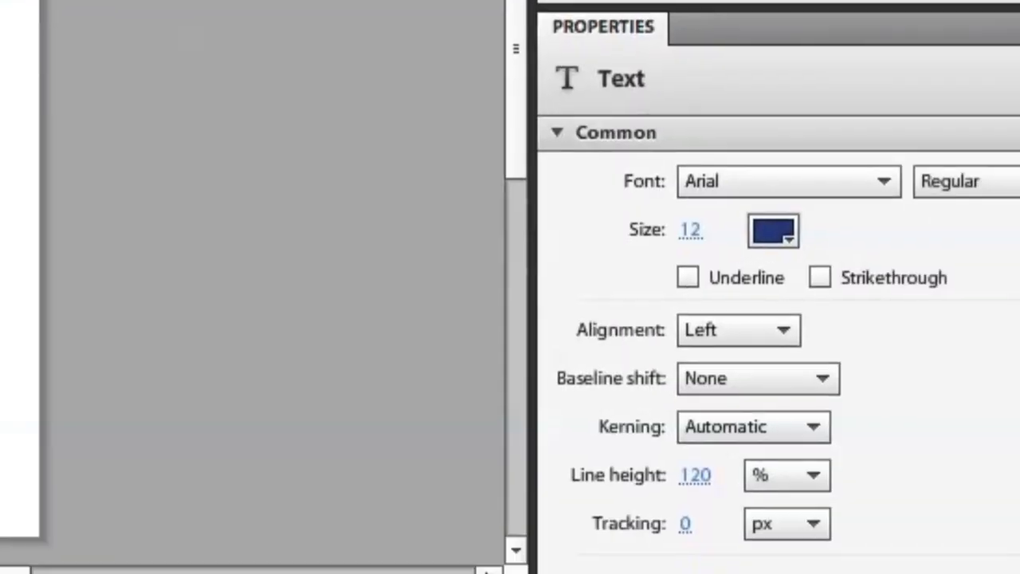
key("Escape")
- Look over the title's remaining text properties and set its font size to 24
left_click_drag(1006, 255, 856, 299)
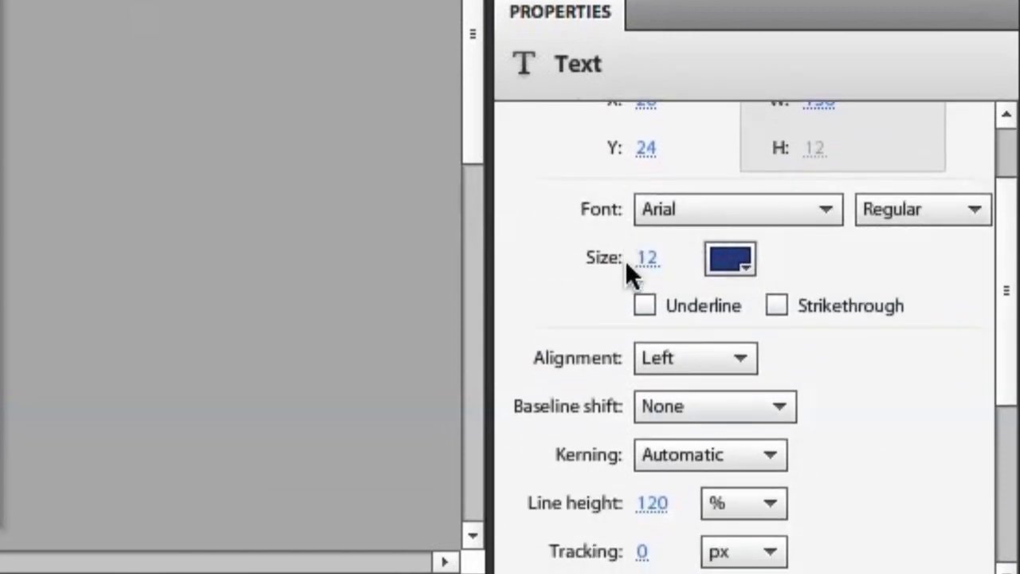
left_click_drag(1006, 295, 930, 324)
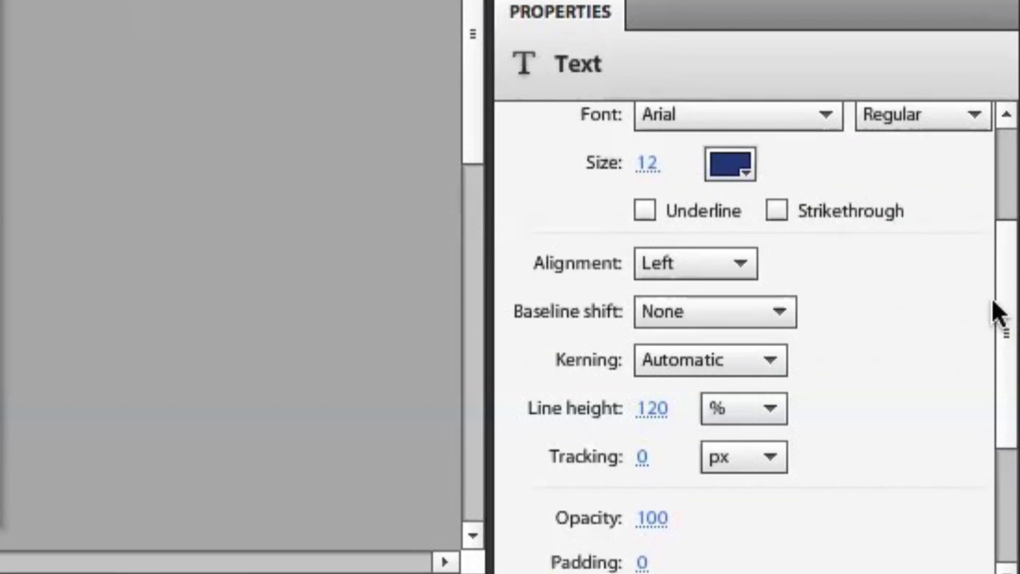
scroll(999, 313, "down", 3)
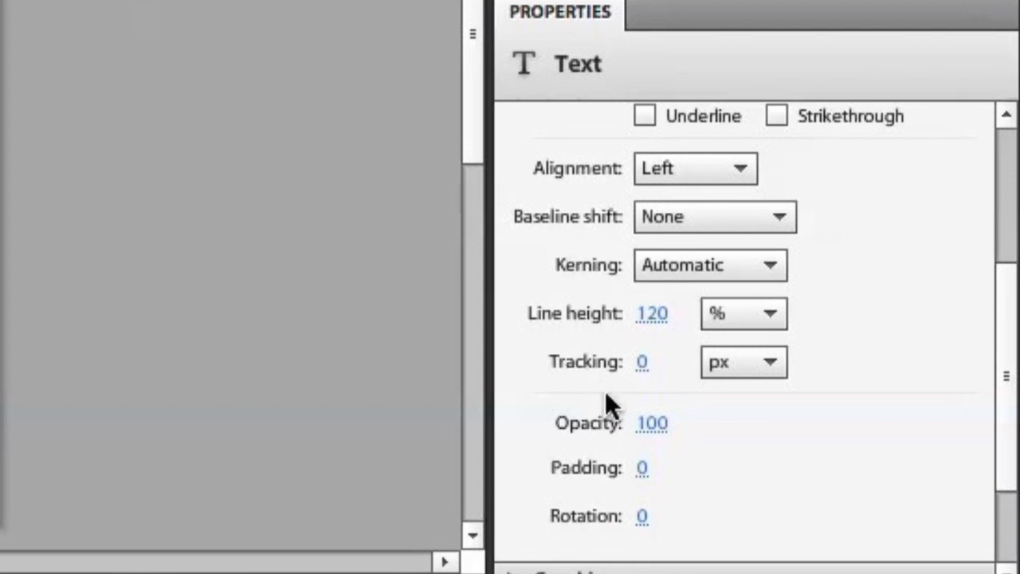
left_click_drag(1005, 358, 672, 262)
left_click(649, 291)
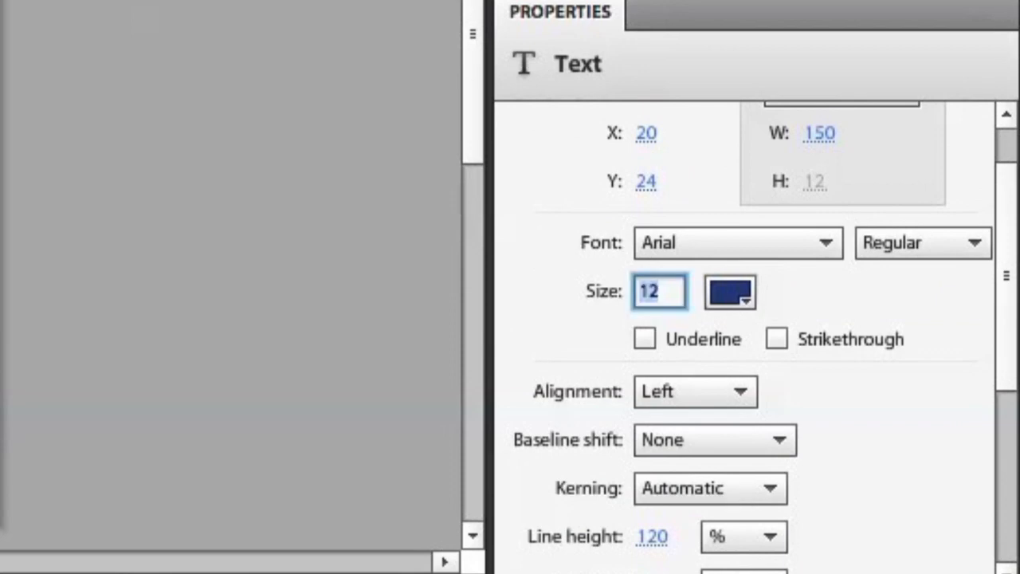
type("24")
key("Return")
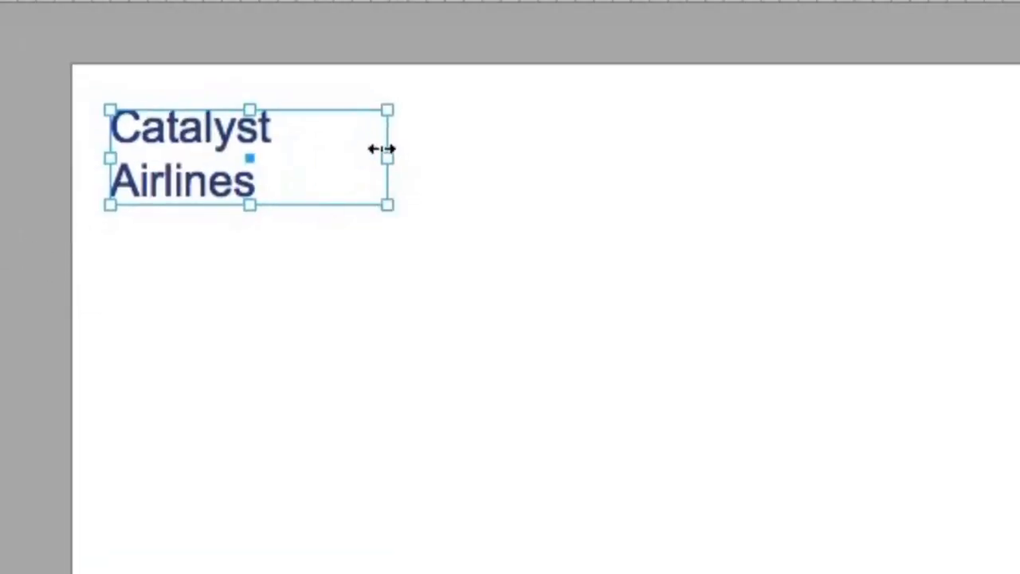
- Widen the title's text box so that "Catalyst Airlines" fits on a single line, and deselect it
left_click_drag(383, 154, 532, 155)
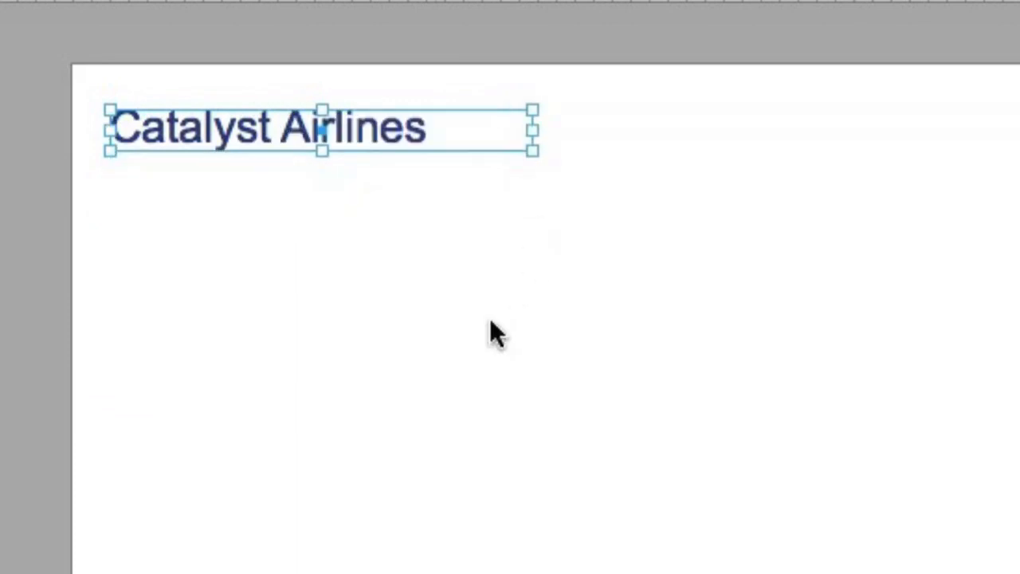
left_click(285, 231)
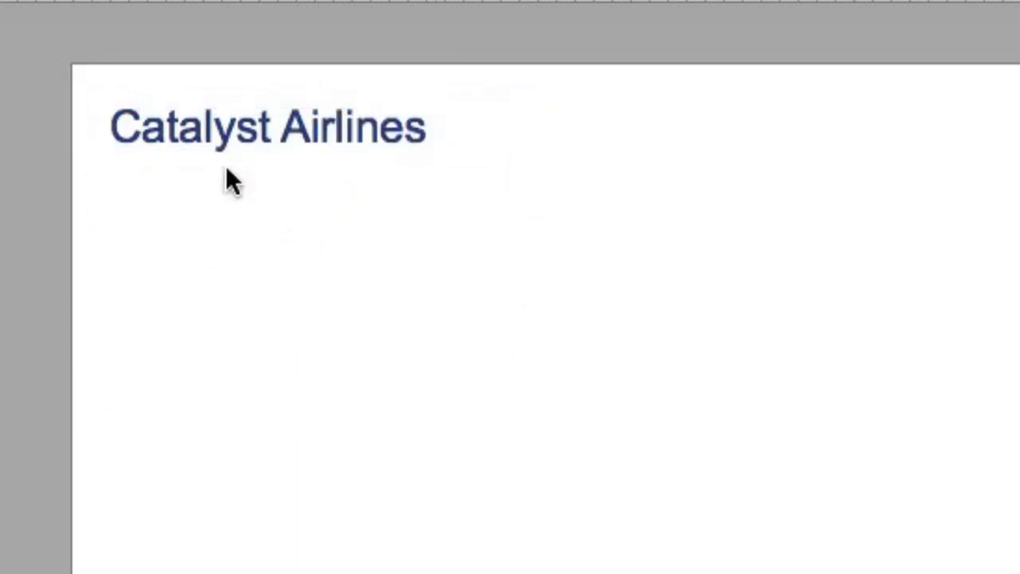
left_click_drag(216, 132, 220, 138)
left_click(478, 323)
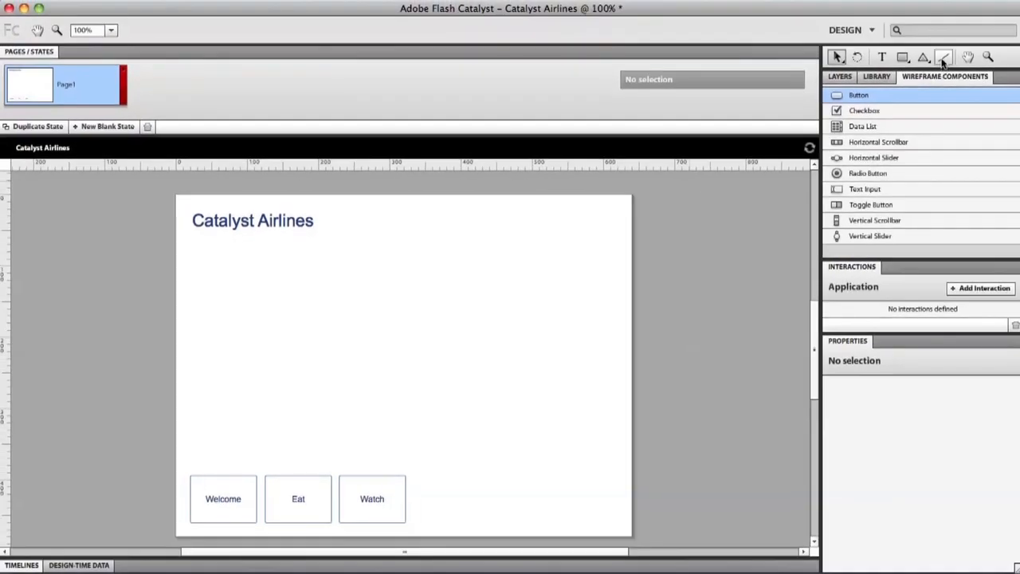
- Draw a horizontal line across the full width of the artboard just below the title
left_click(942, 59)
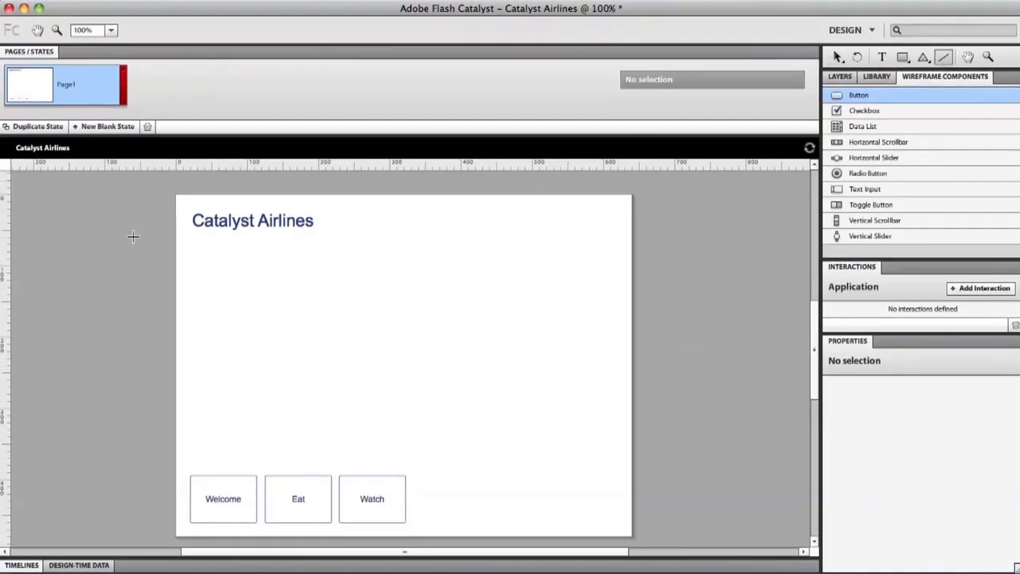
left_click_drag(176, 245, 541, 235)
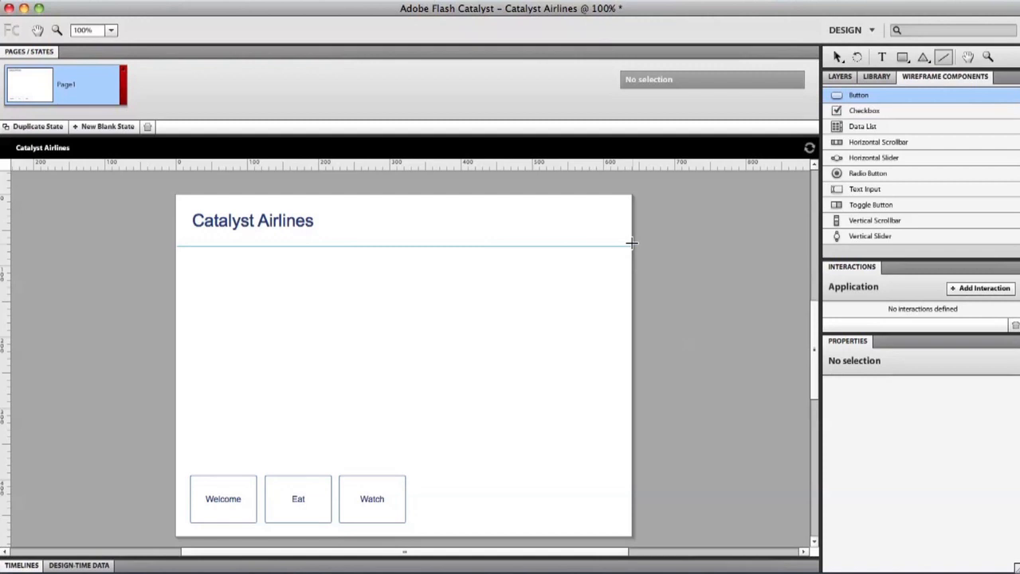
left_click_drag(630, 243, 631, 245)
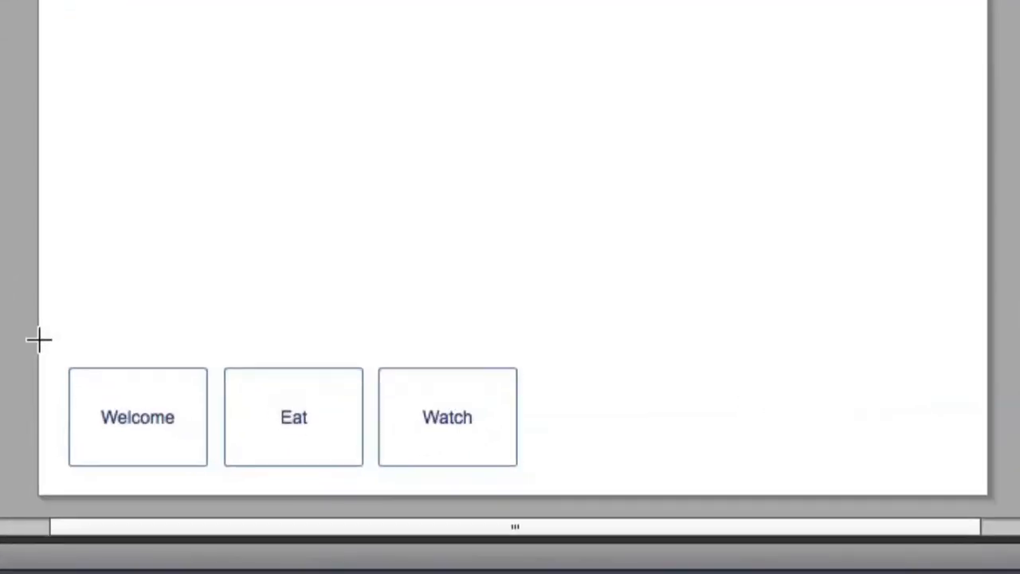
- Draw a second full-width horizontal line, about 642 wide at Y 376, just above the three buttons, and deselect it
left_click_drag(177, 462, 611, 459)
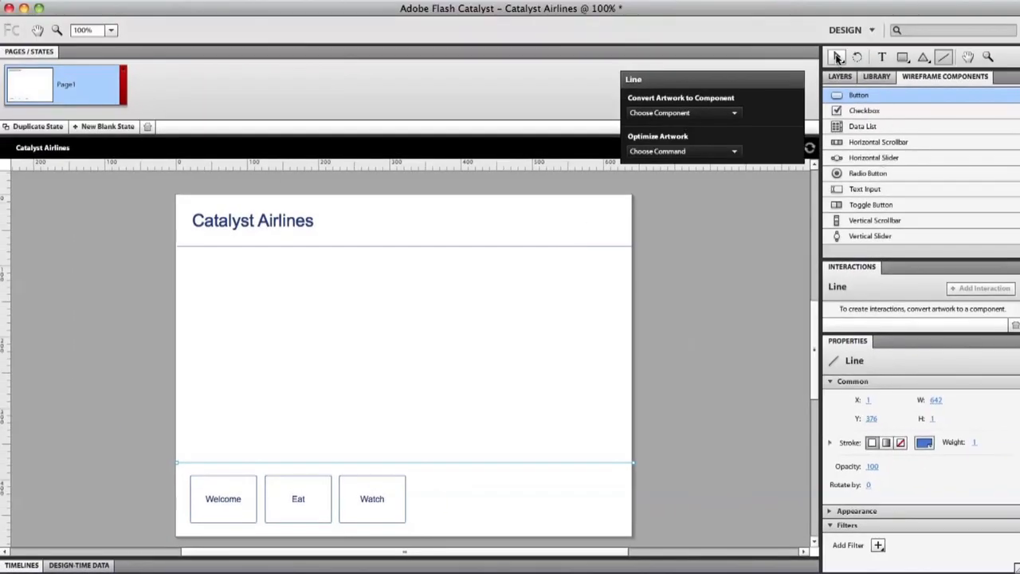
left_click(837, 57)
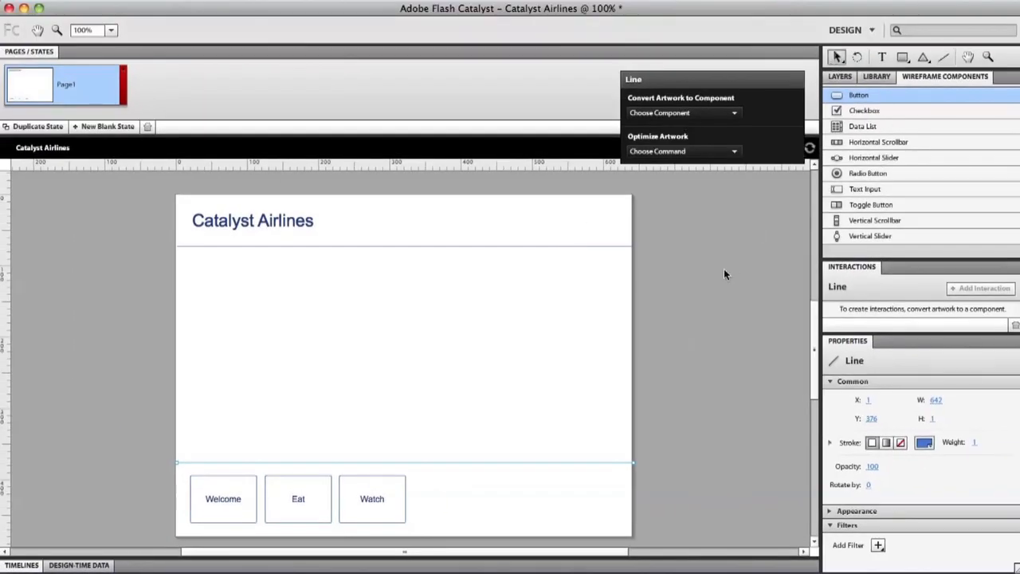
left_click(724, 271)
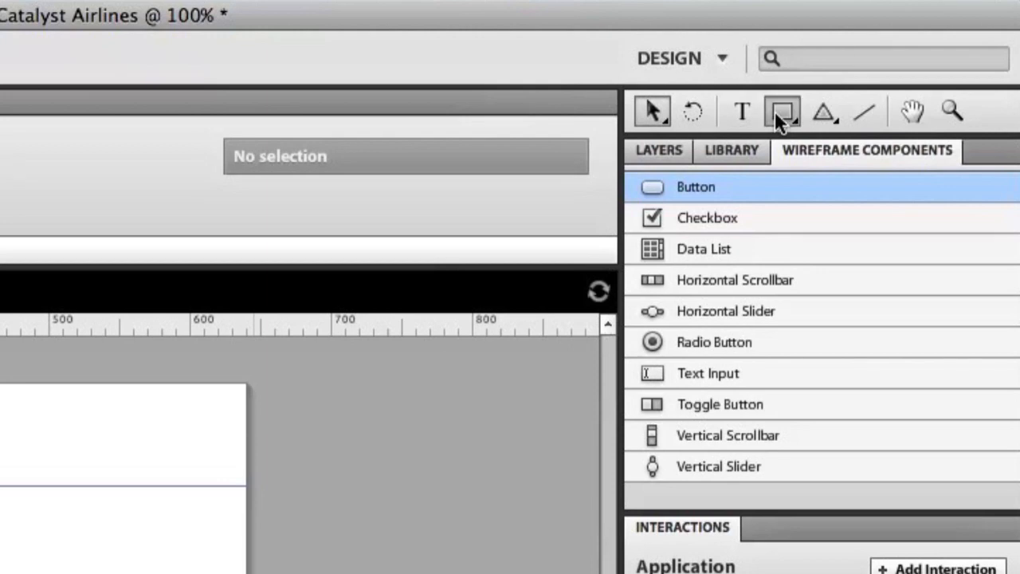
- Draw a rectangle about 594 by 254 between the two lines at about X 23, Y 98 and fill it with light cyan
left_click(778, 110)
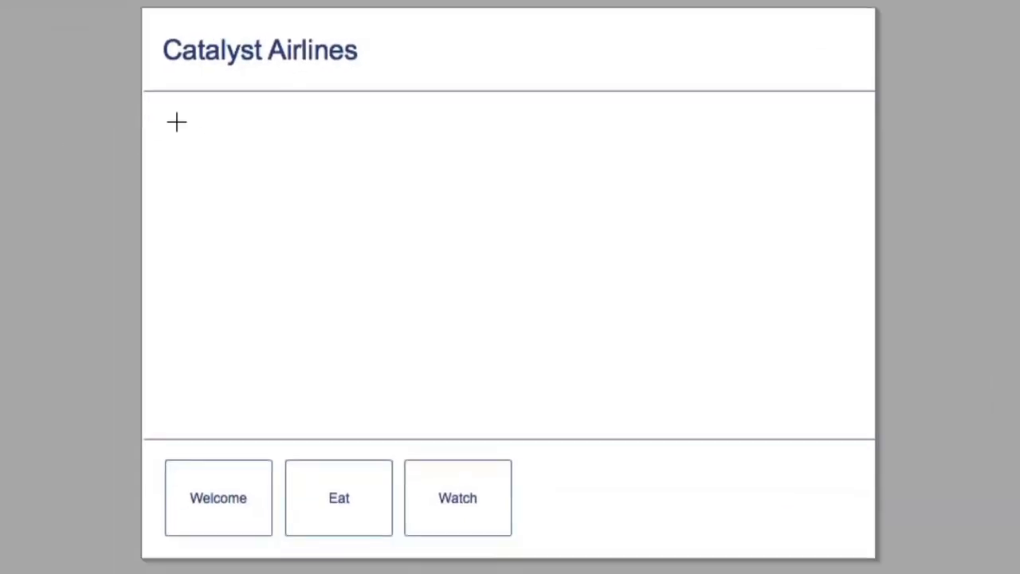
left_click_drag(168, 122, 847, 410)
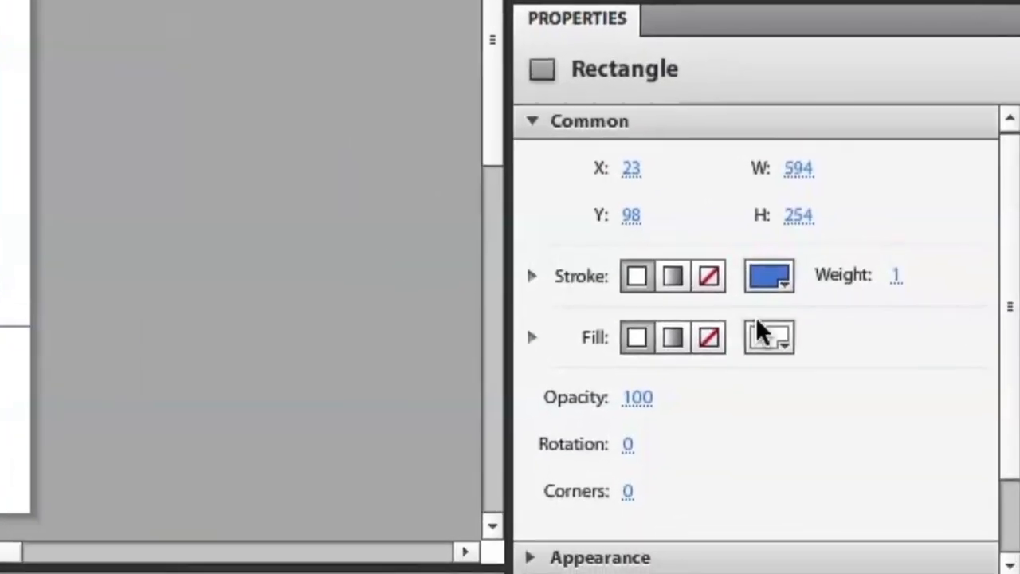
left_click(773, 338)
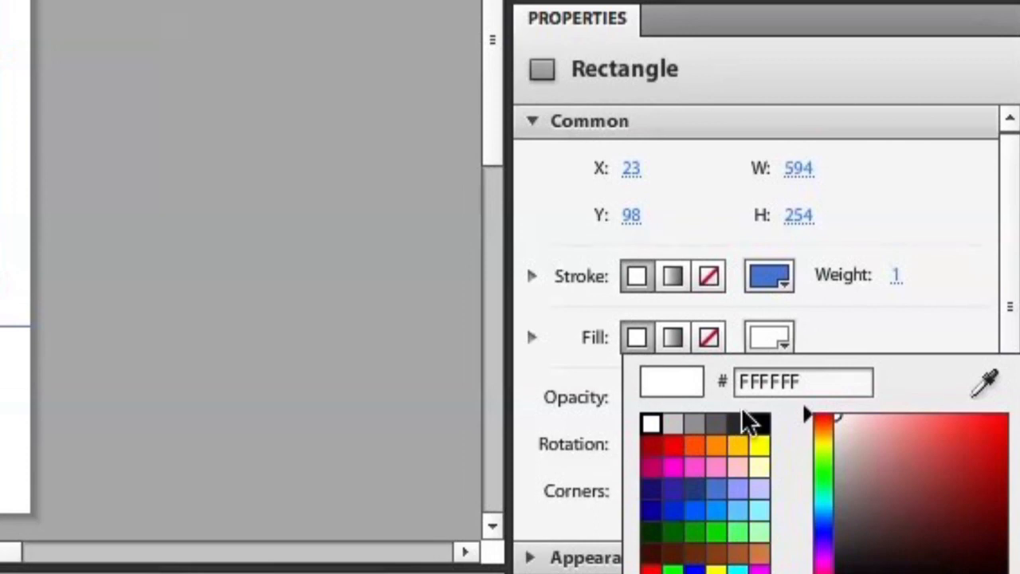
left_click(763, 519)
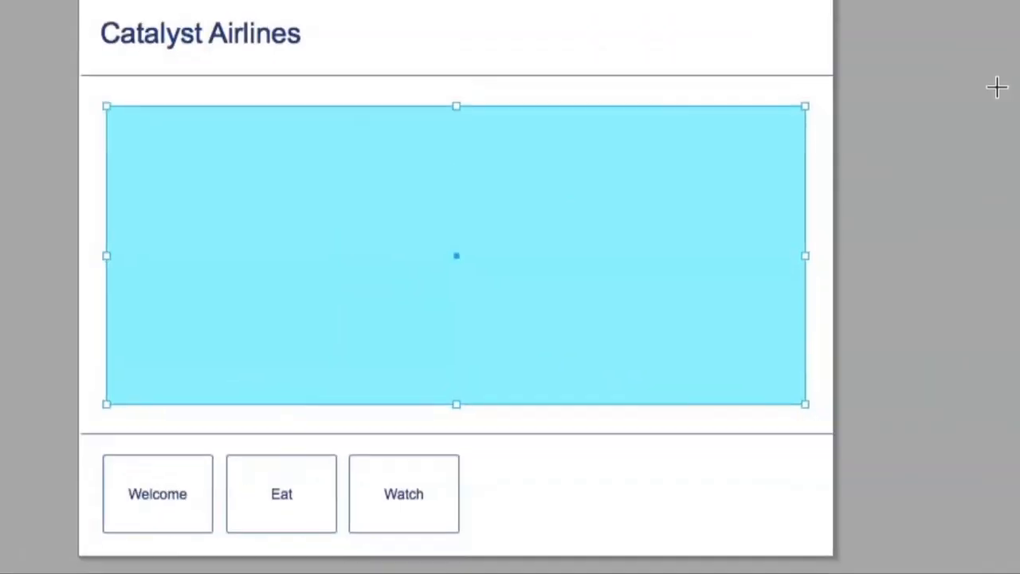
key("Escape")
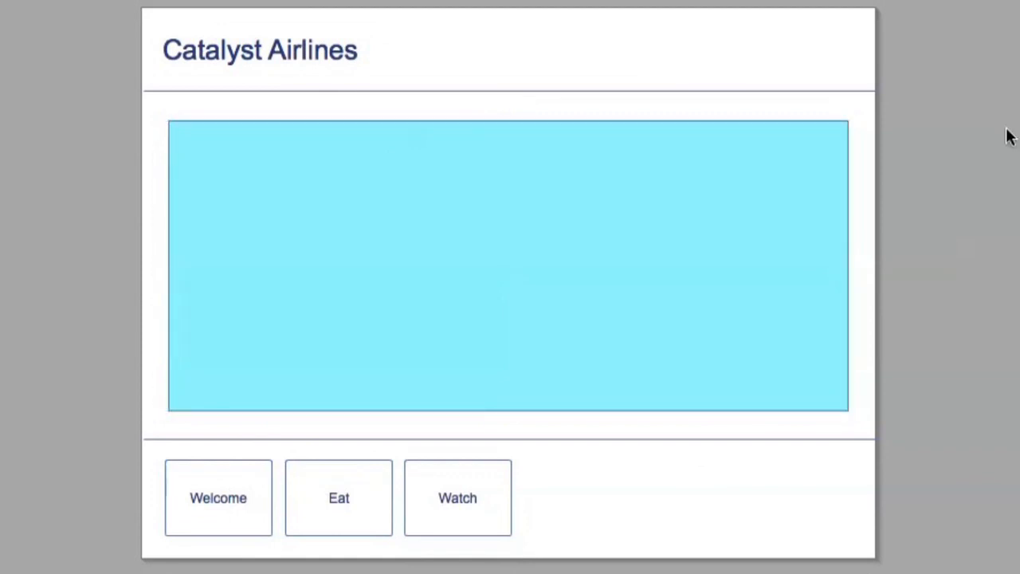